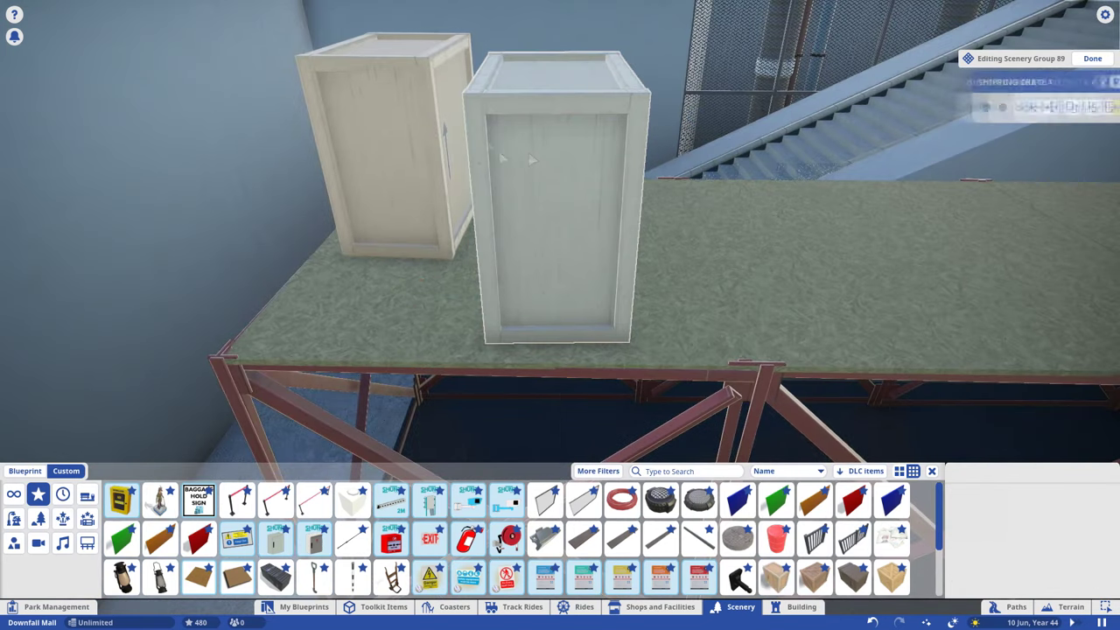
- Open the colour settings of the front shipping crate
left_click(958, 106)
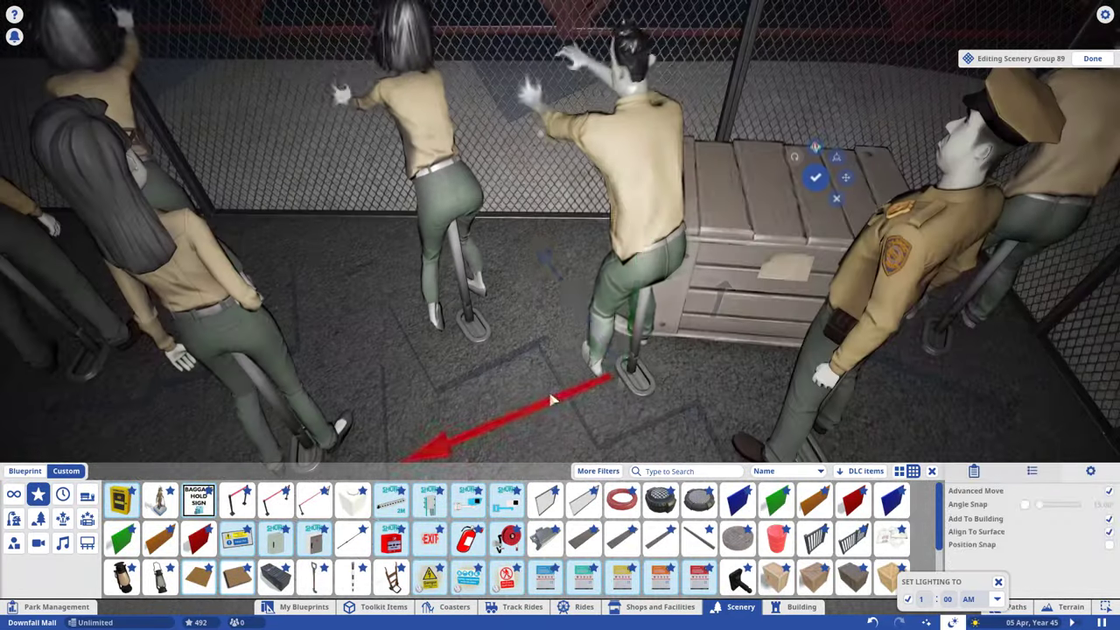
- Position the reaching mannequin near the wooden crate inside the fenced cage
left_click(600, 288)
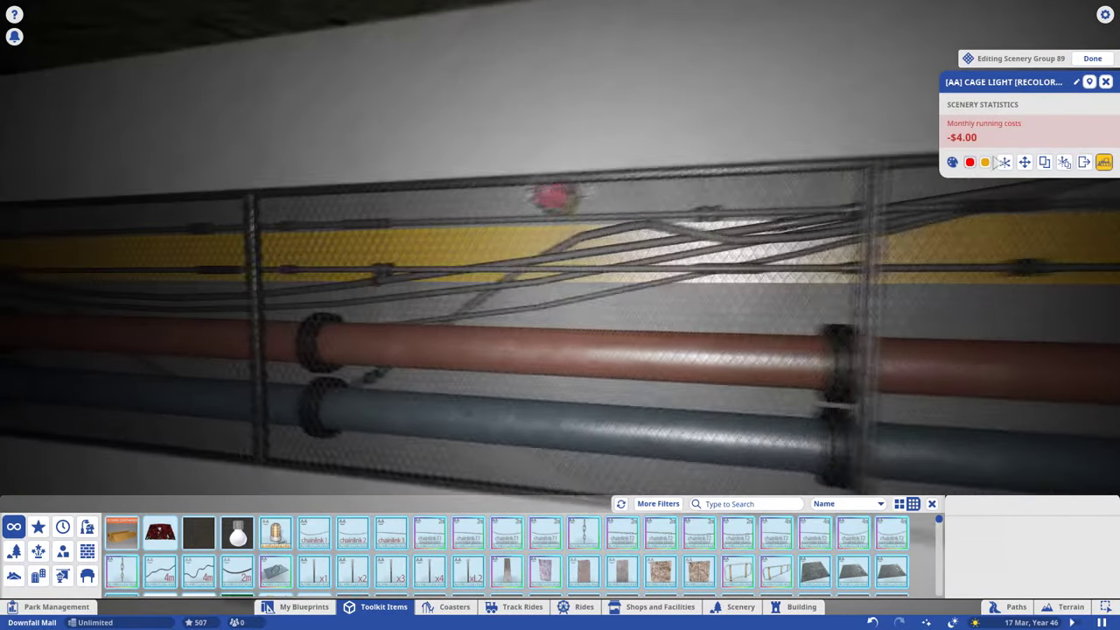
- Open the cage light's second colour for editing
left_click(985, 163)
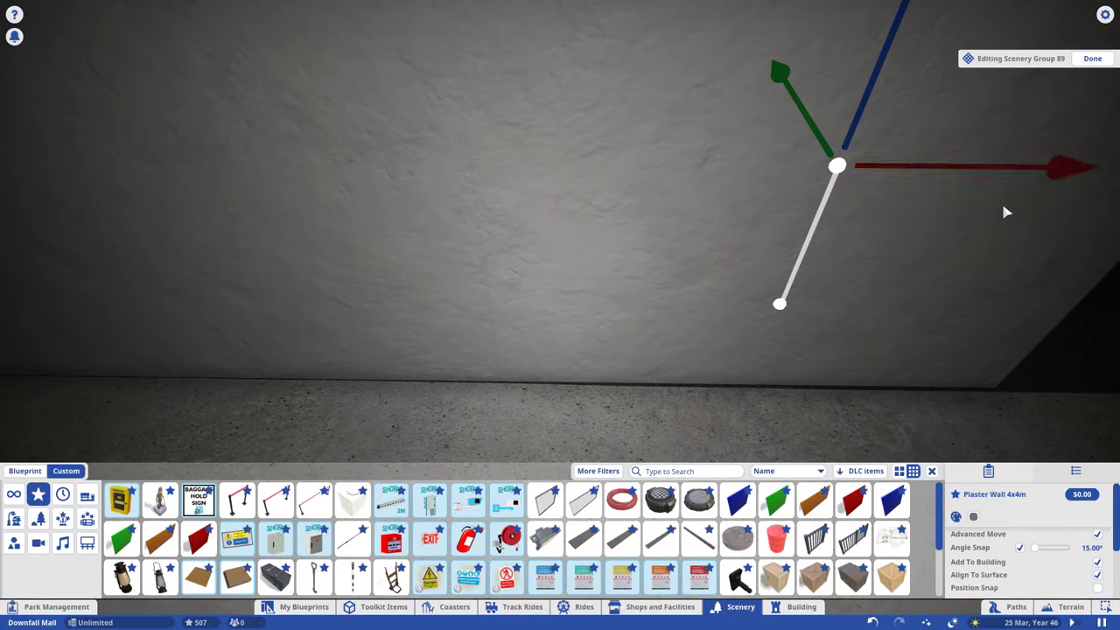
- Slide a Plaster Wall 4x4m panel sideways along the concrete wall to line it up with its neighbour
left_click_drag(1006, 212, 1118, 171)
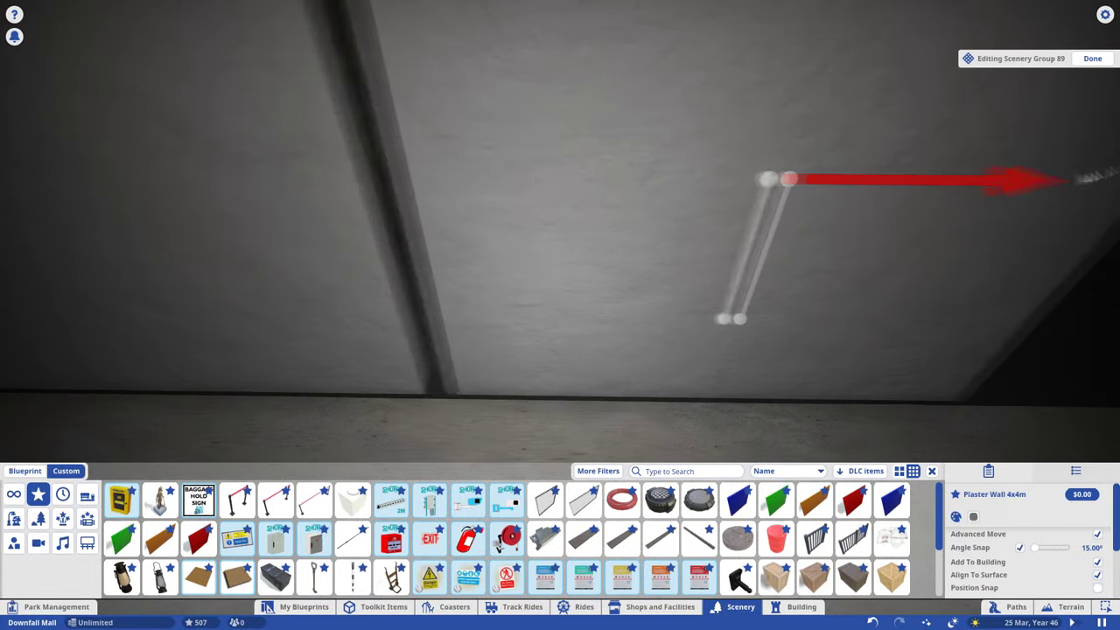
mouse_move(1041, 179)
left_mouse_down()
mouse_move(537, 183)
mouse_move(1062, 159)
mouse_move(1100, 175)
mouse_move(1025, 193)
left_mouse_up()
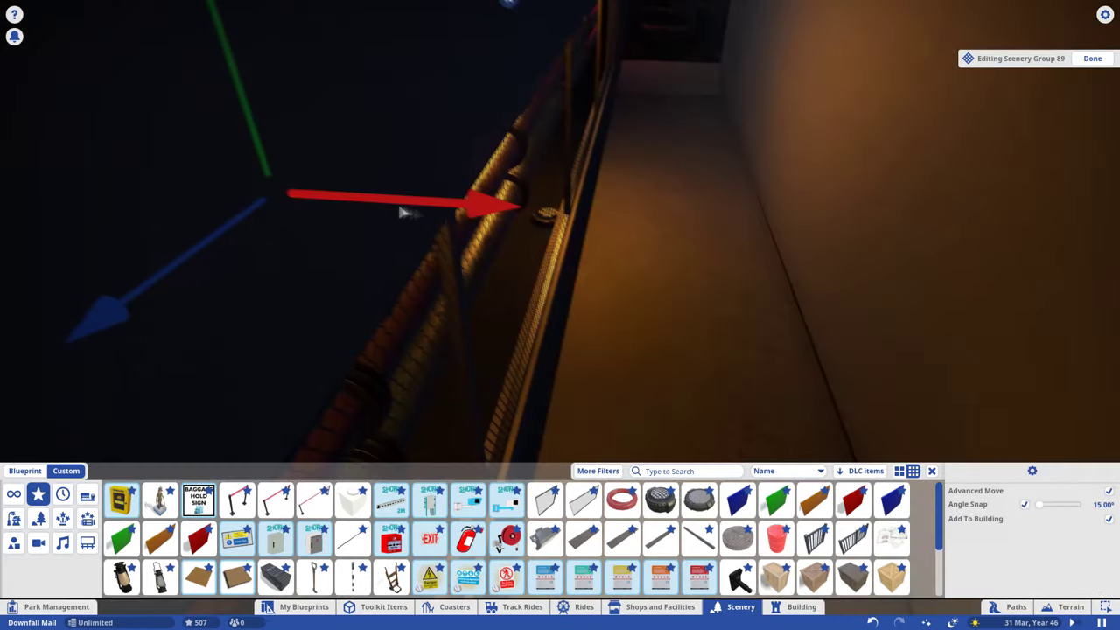
- Shift the yellow stripe panels along the corridor wall to close the gap and delete the two selected end panels
left_click_drag(400, 210, 848, 222)
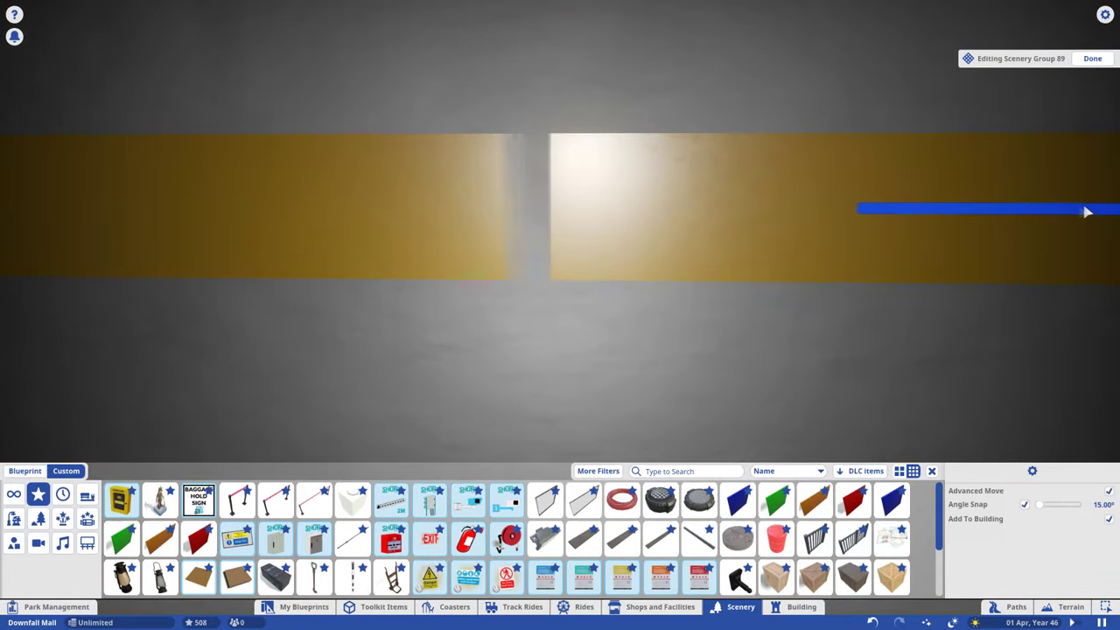
left_click_drag(1019, 214, 526, 269)
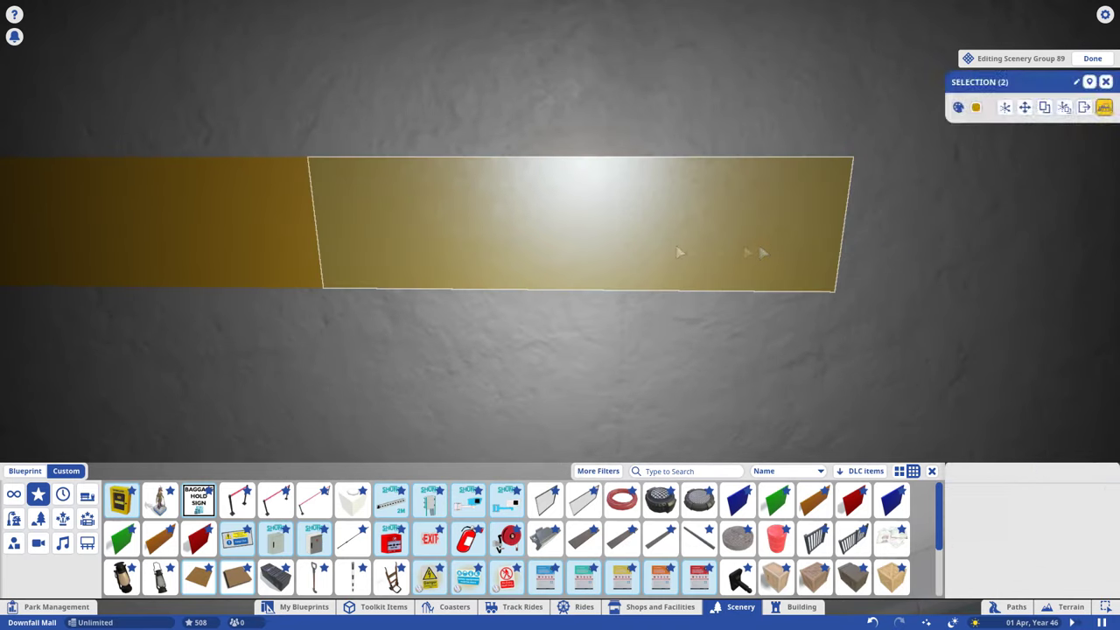
left_click(1103, 107)
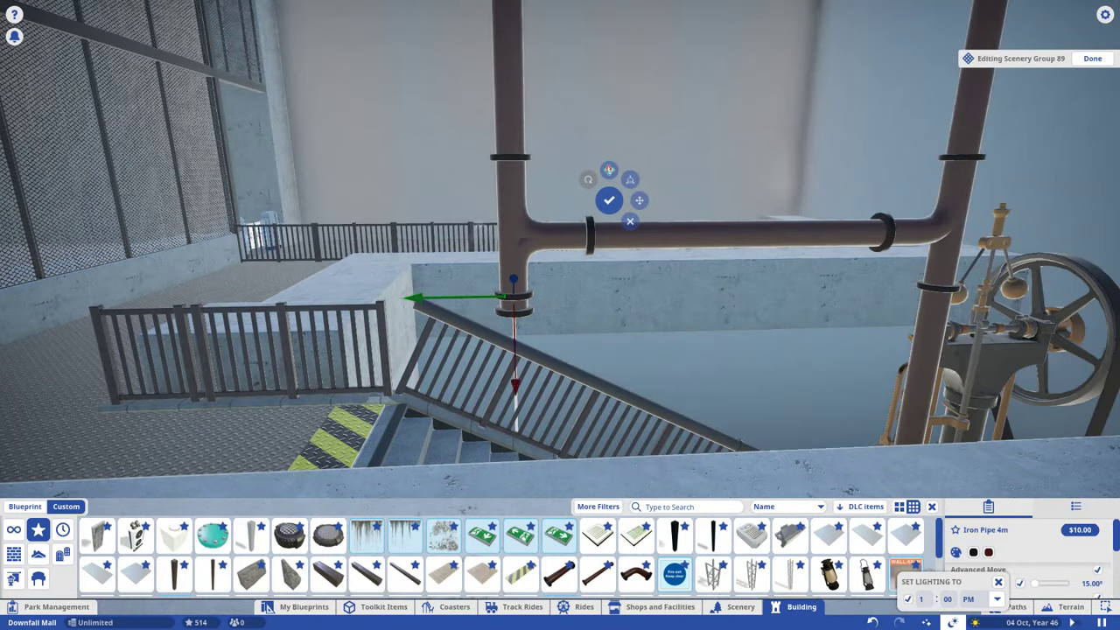
- Extend the vertical pipe beside the stairs with Iron Pipe 4m and 2m pieces, down to the pit floor and upward
key("s")
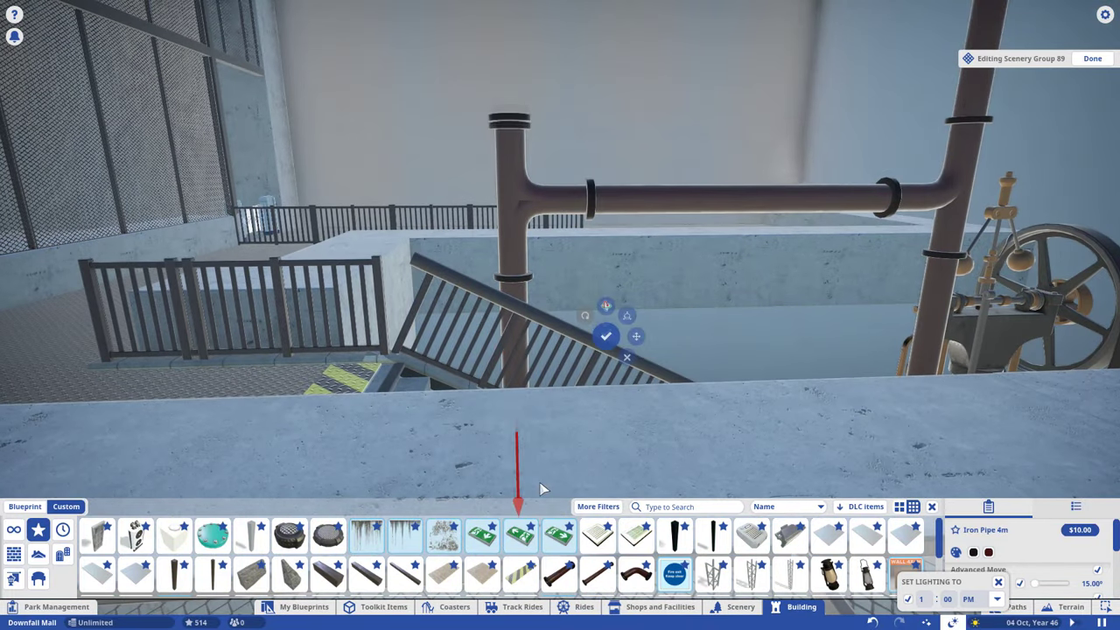
key("e")
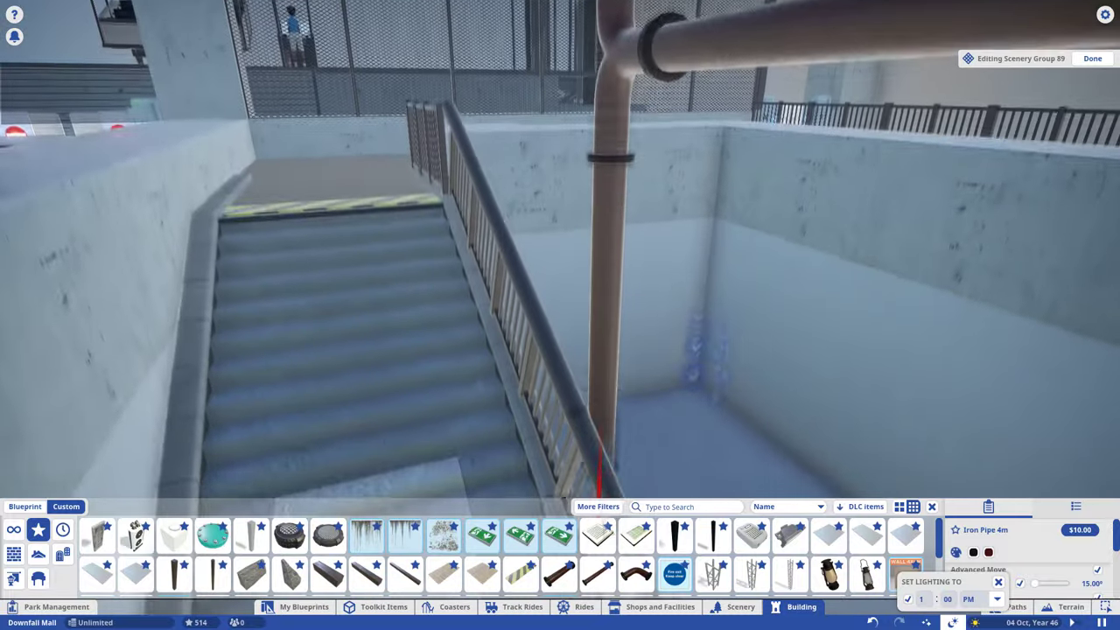
key("s")
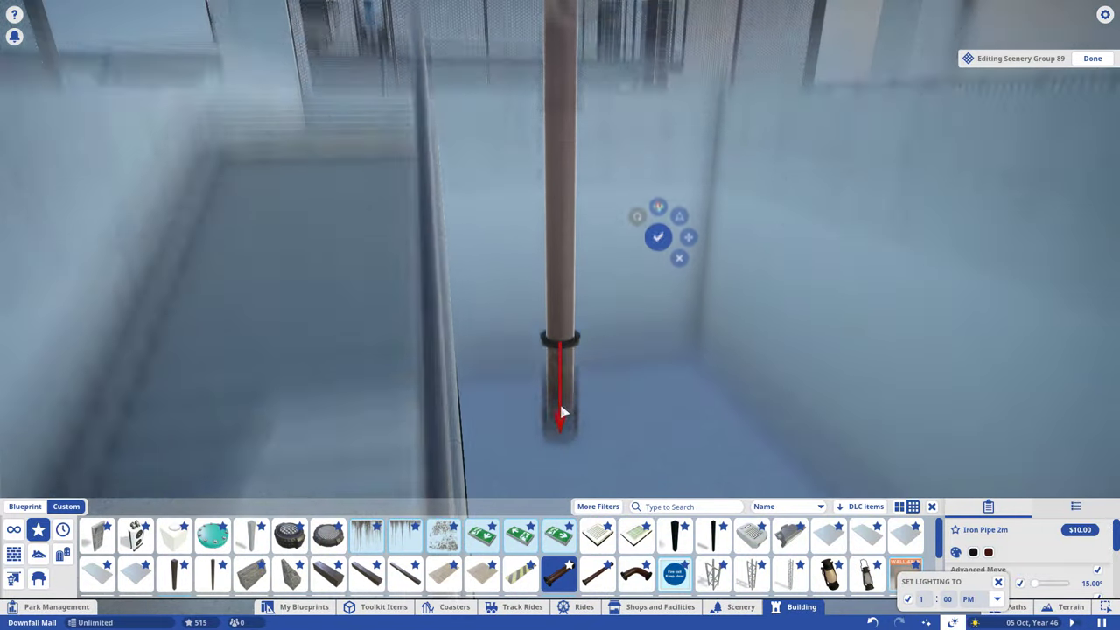
key("s")
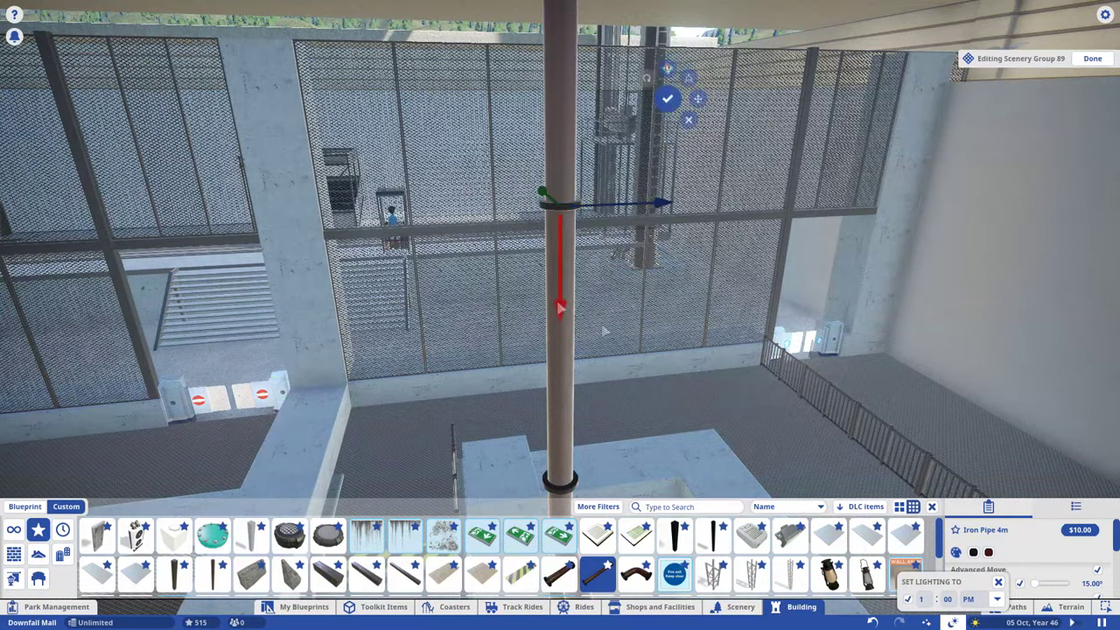
key("w")
key("w")
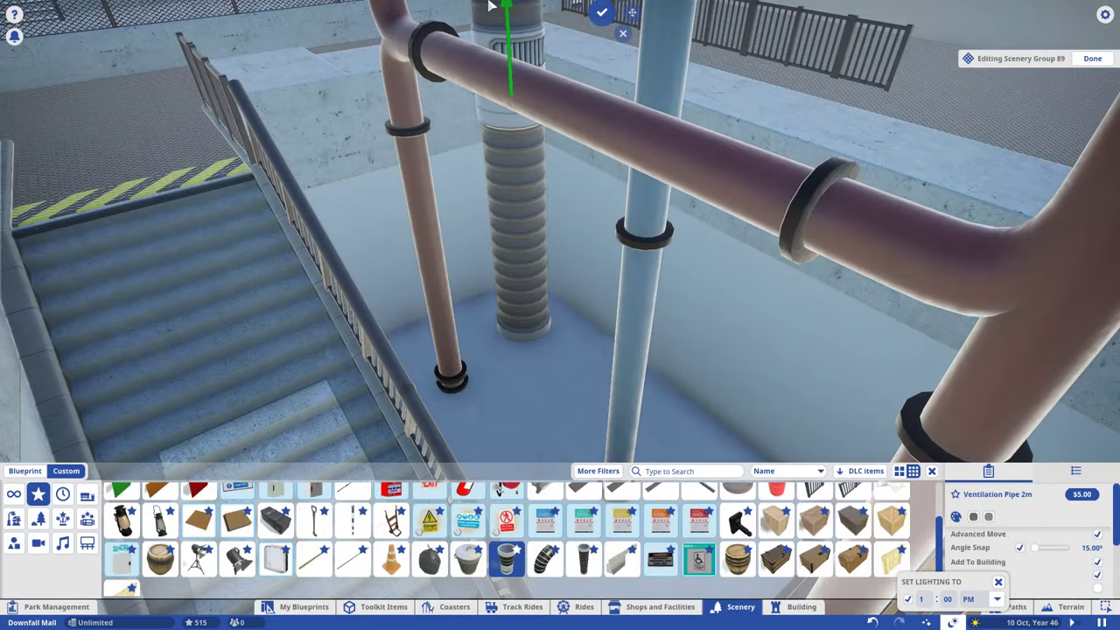
- Stack a Ventilation Pipe 2m on the ribbed vent pipe in the pit behind the iron pipes
key("w")
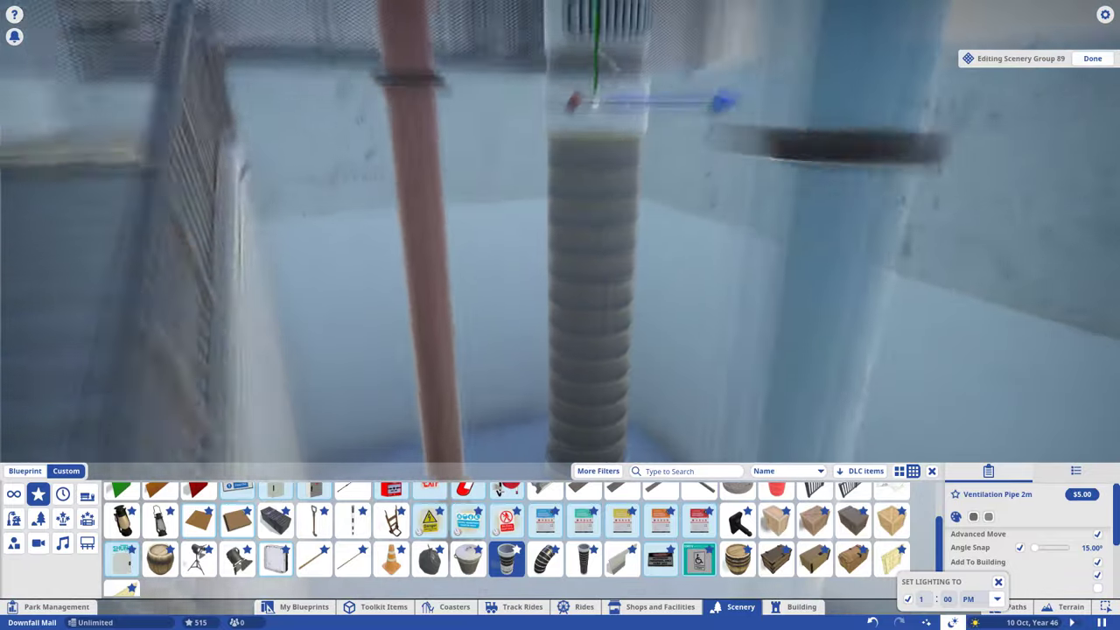
key("s")
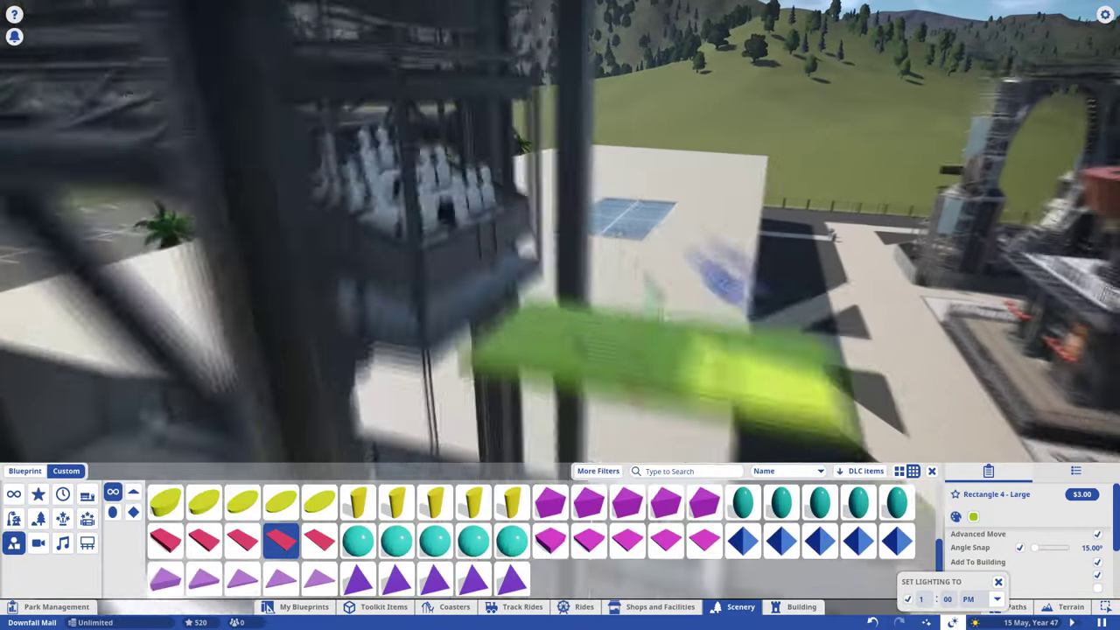
- Place green Rectangle 4 - Large pieces as landing markers level with the lift car's floor
key("q")
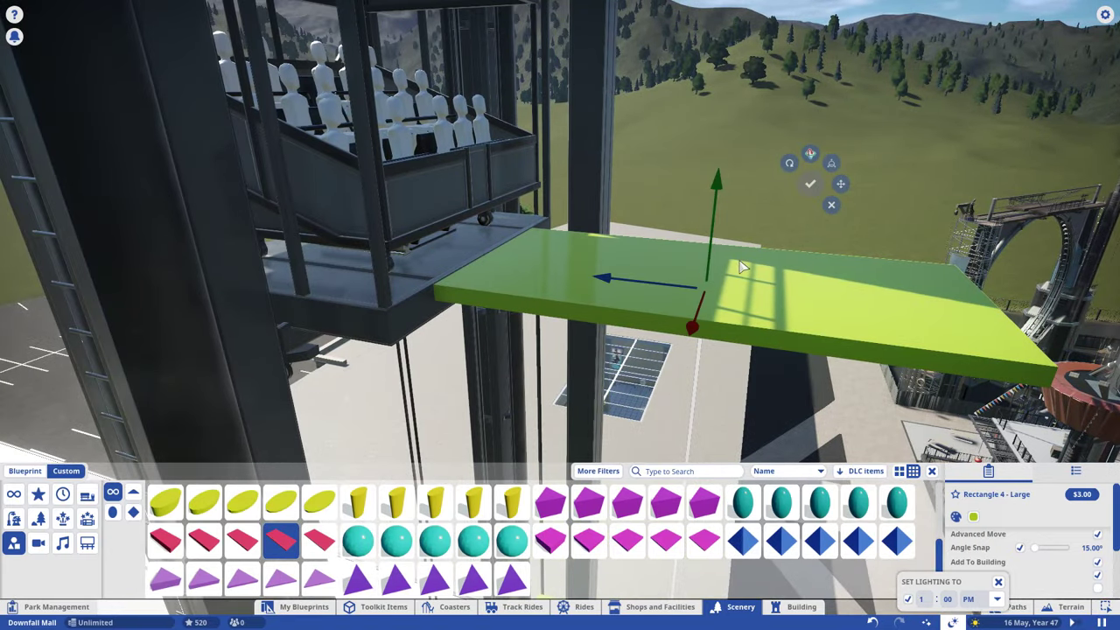
key("q")
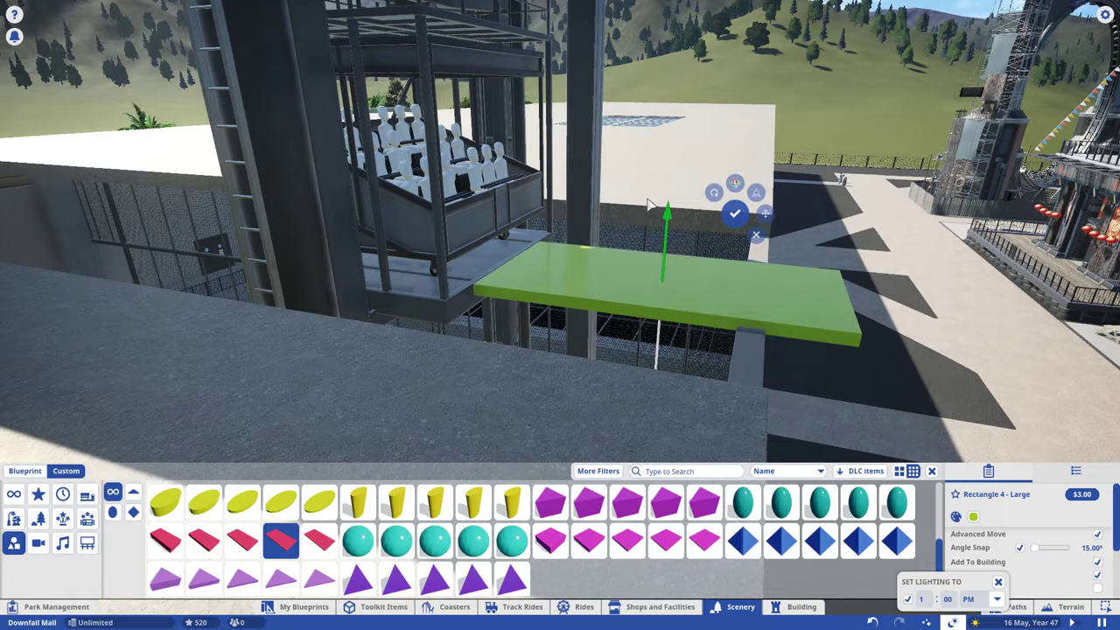
key("q")
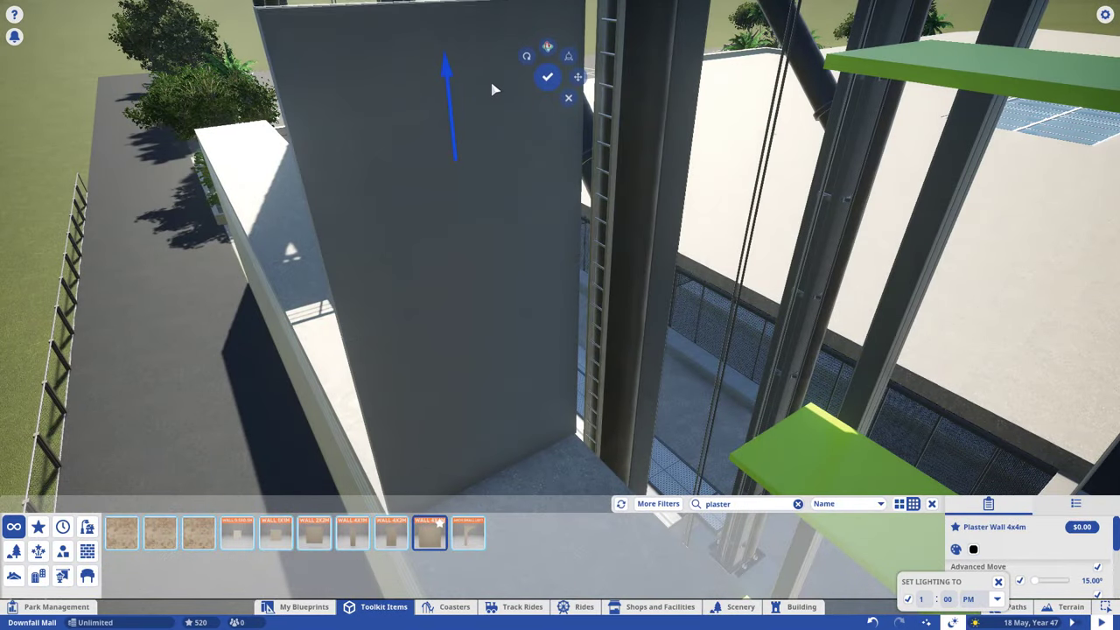
- Stack Plaster Wall 4x4m panels upward beside the lift tower's ladder column
scroll(459, 22, "down", 3)
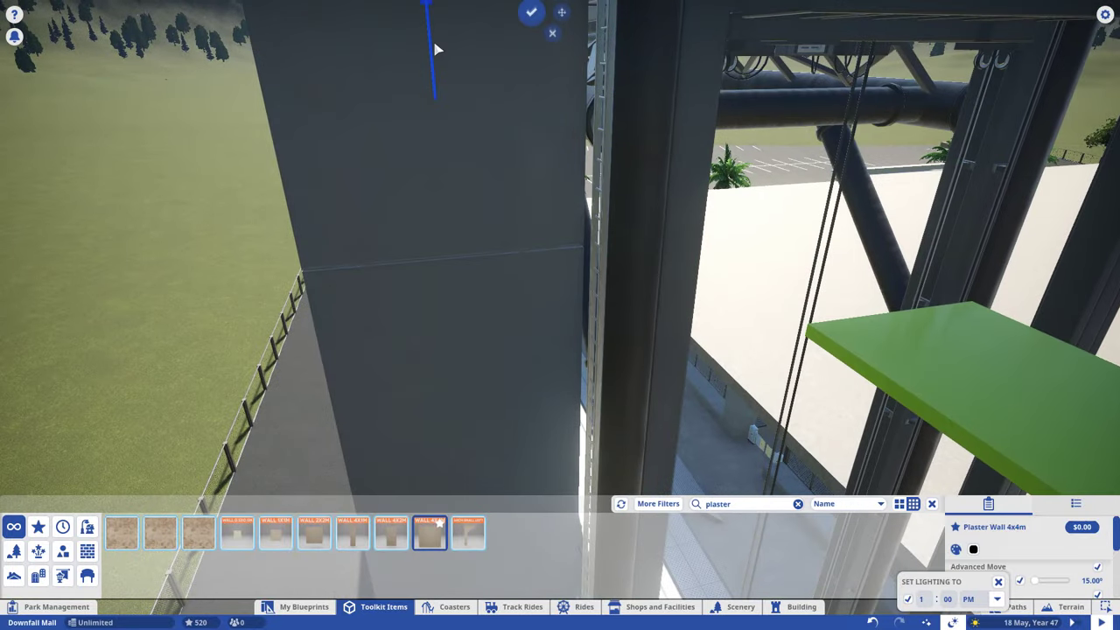
scroll(455, 103, "down", 2)
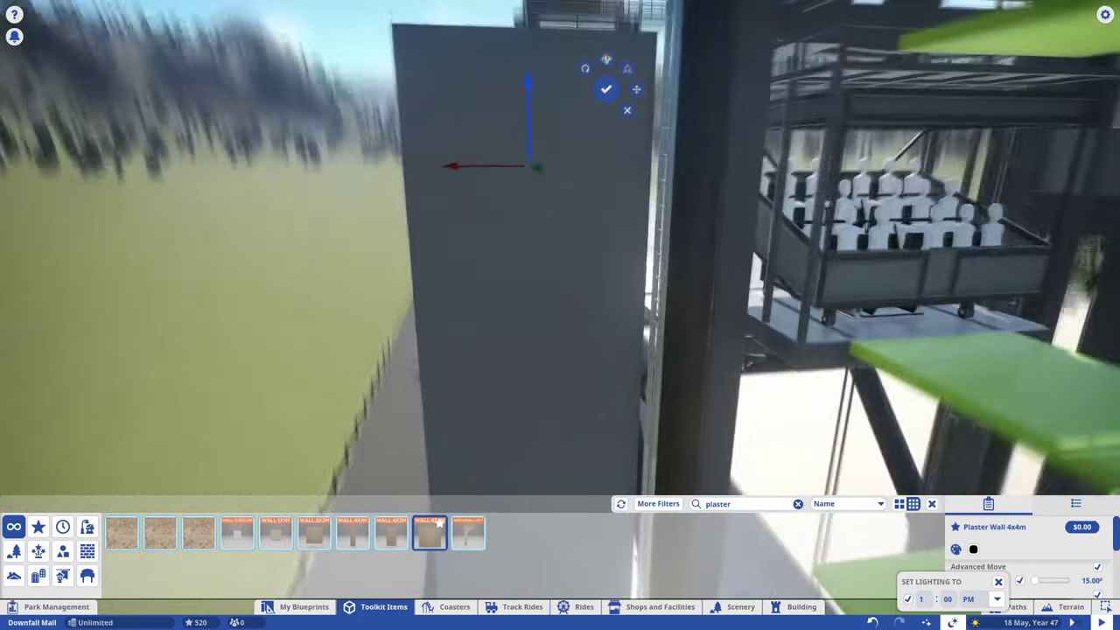
scroll(530, 192, "down", 3)
left_click(552, 139)
scroll(551, 138, "down", 3)
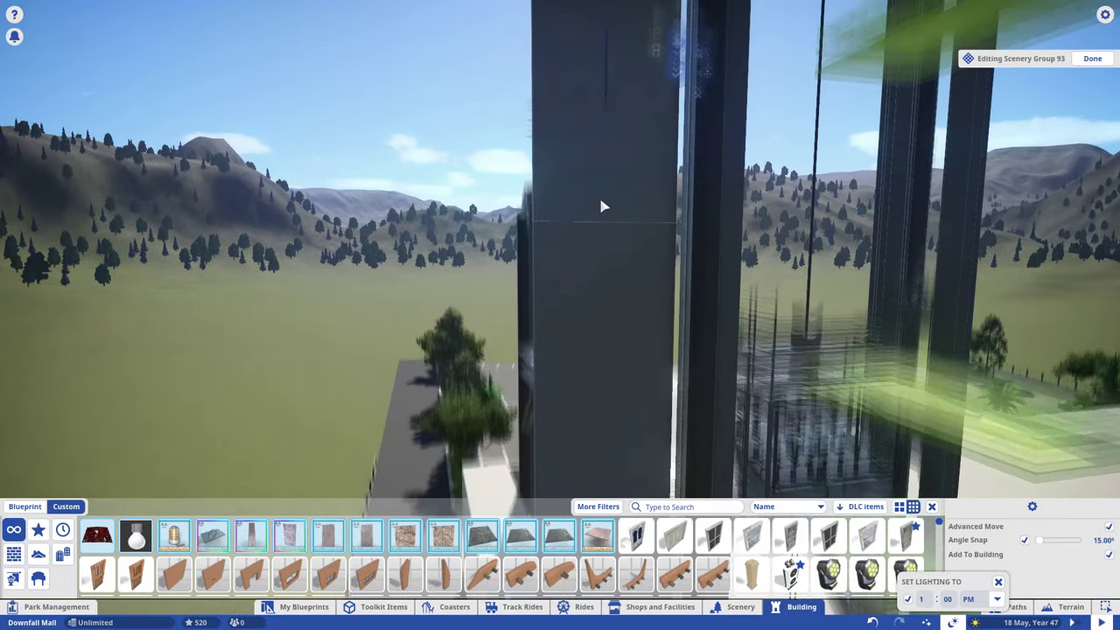
- Position the tall stack of plaster walls as a side face next to the lift tower
left_click(571, 187)
left_click_drag(570, 187, 571, 219)
scroll(625, 254, "up", 3)
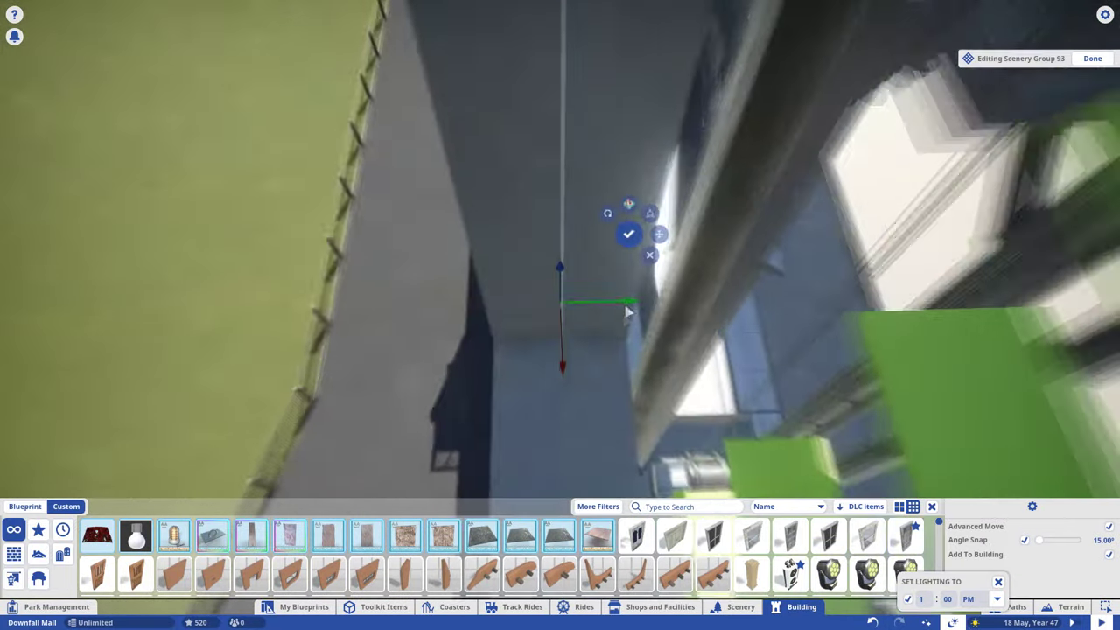
scroll(627, 312, "down", 2)
key("e")
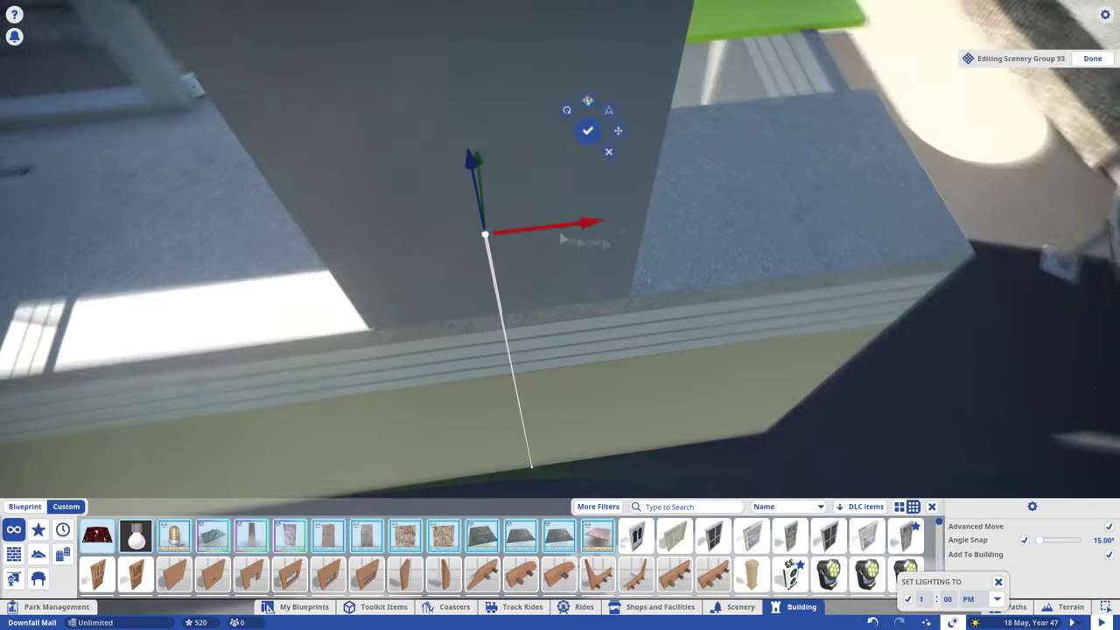
- Move the tall wall sections into line along the building's edge around the lift tower
scroll(741, 215, "up", 3)
scroll(784, 255, "down", 3)
scroll(784, 255, "up", 3)
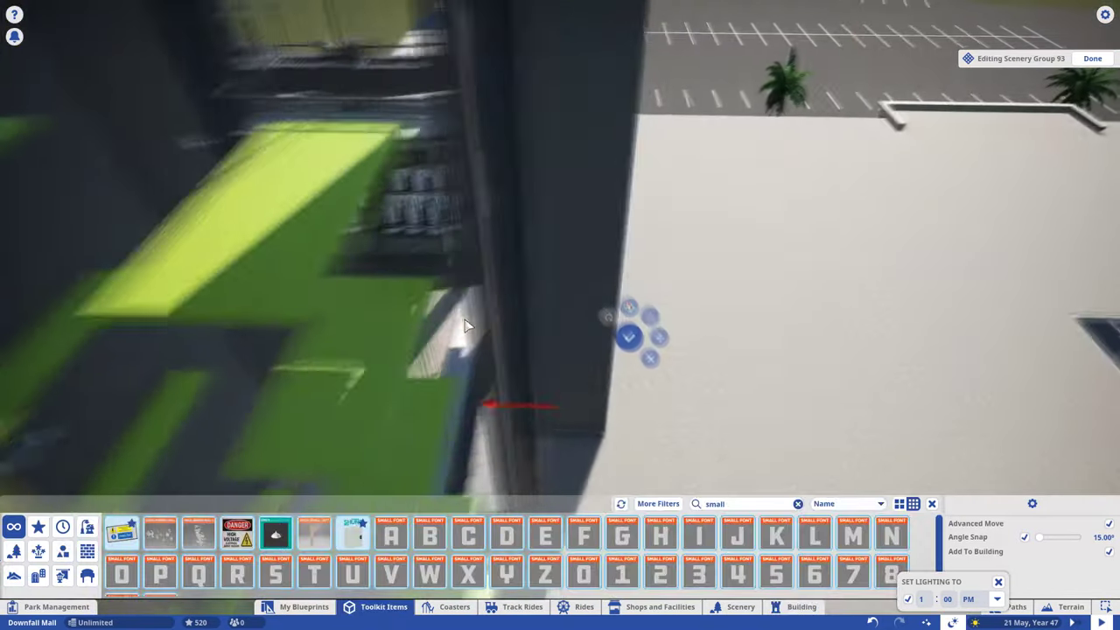
scroll(628, 145, "up", 5)
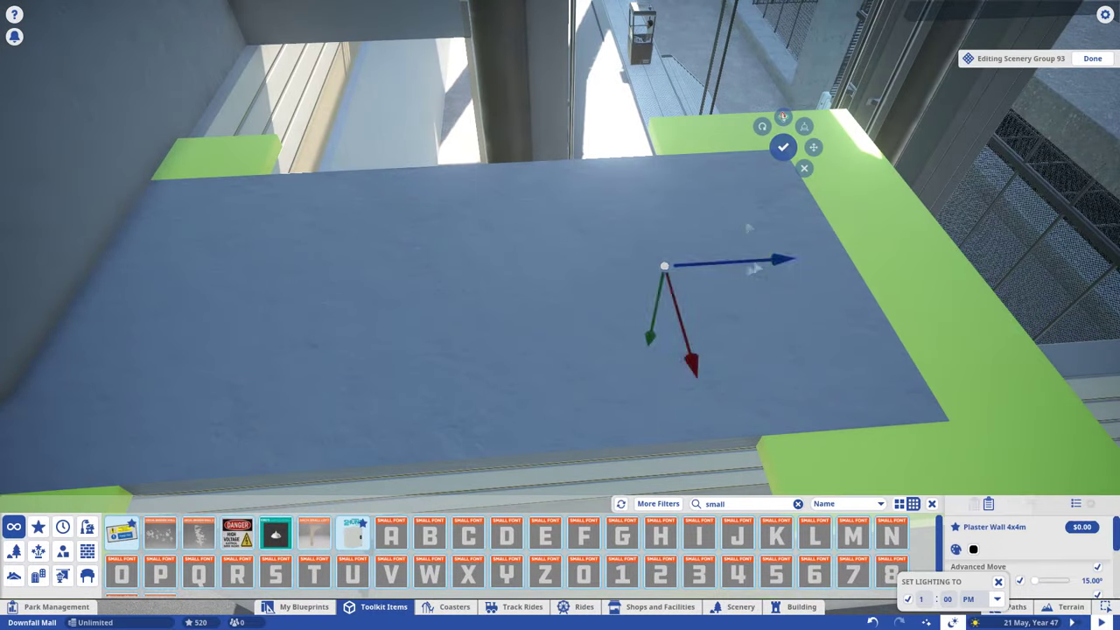
- Lay Plaster Wall 4x4m and 4x2m panels flat as a floor around the lift shaft at the green landing markers
scroll(754, 268, "down", 2)
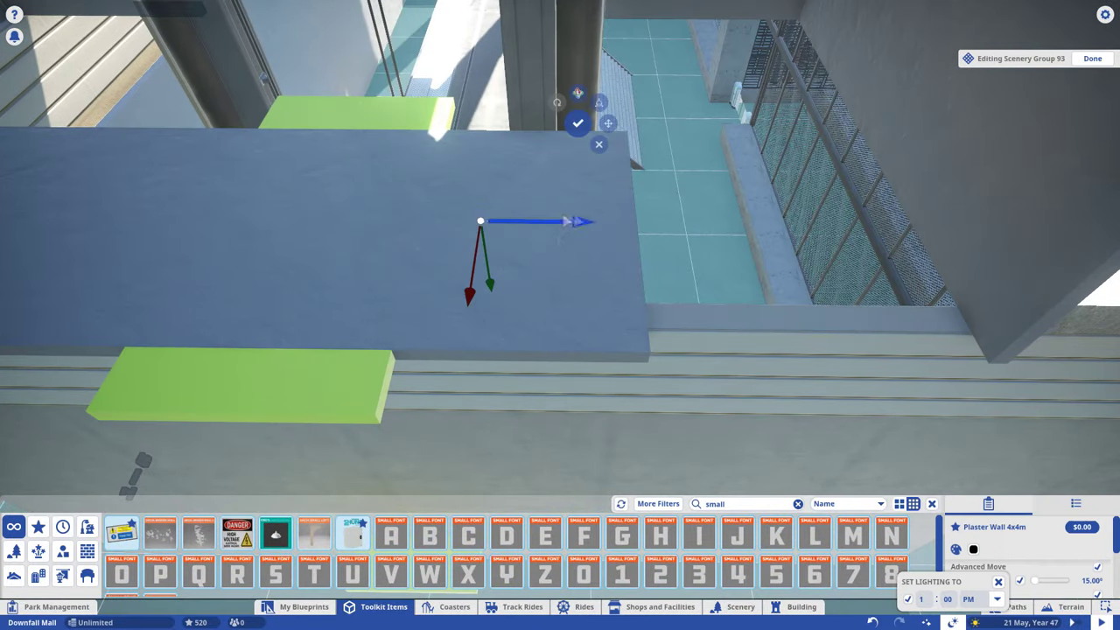
left_click_drag(568, 221, 689, 229)
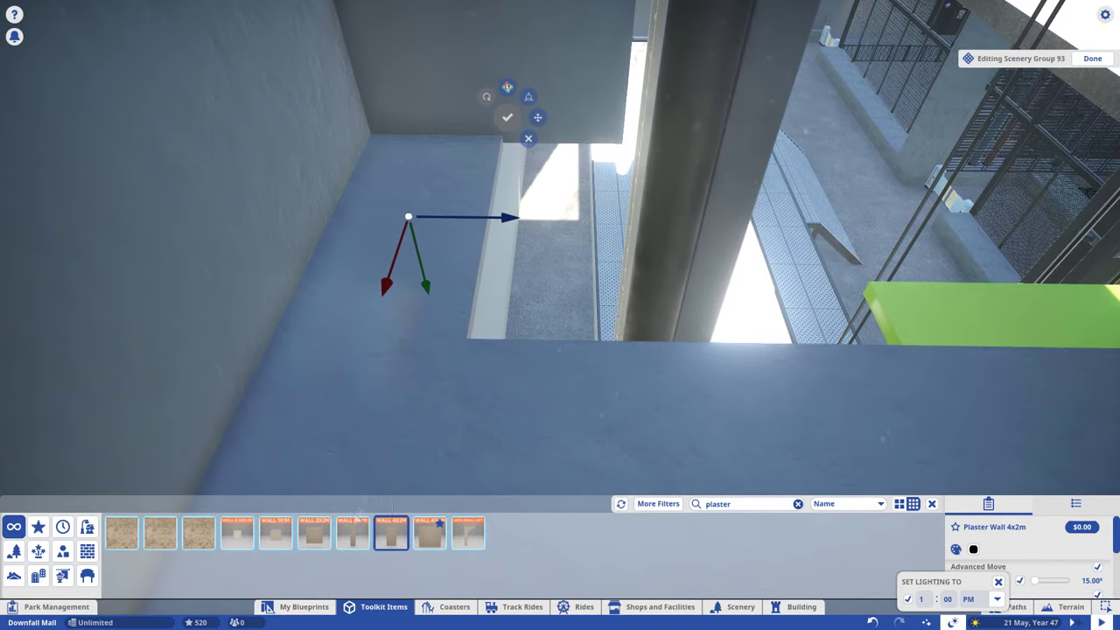
scroll(367, 235, "down", 5)
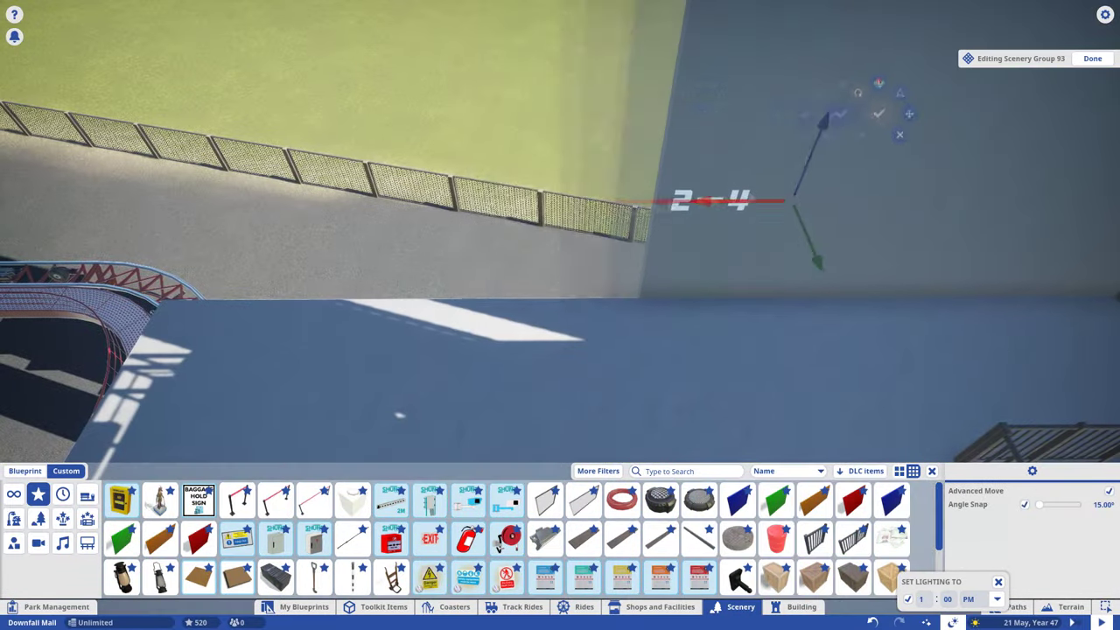
- Slide the 2-4 floor number sideways along the wall
left_click_drag(700, 202, 471, 203)
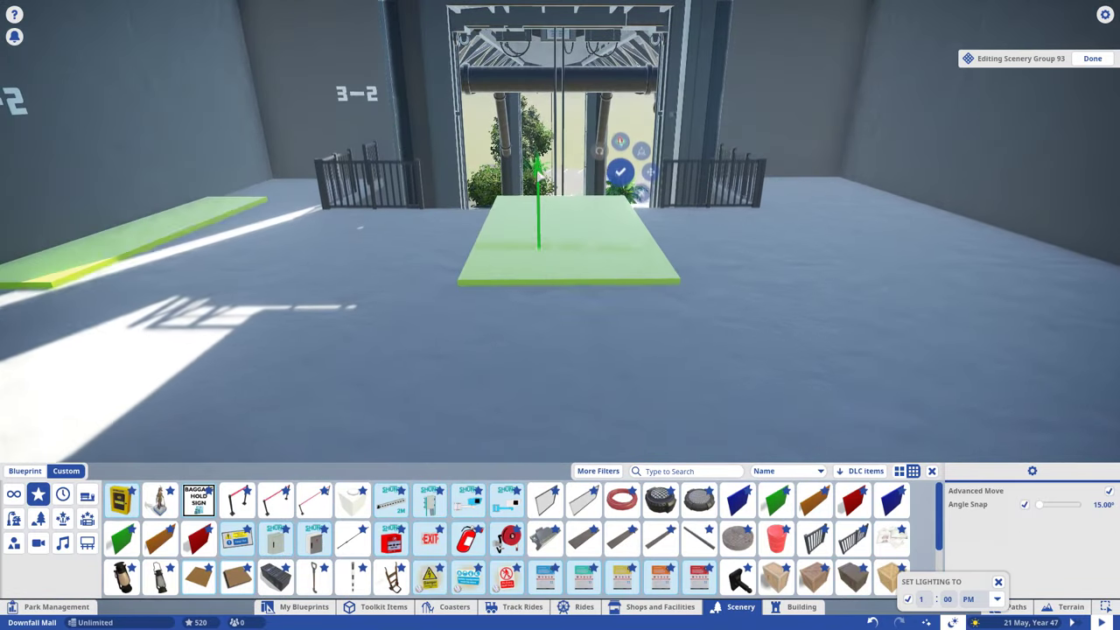
- Duplicate the railings beside the lift opening onto the upper floors
left_click(569, 180)
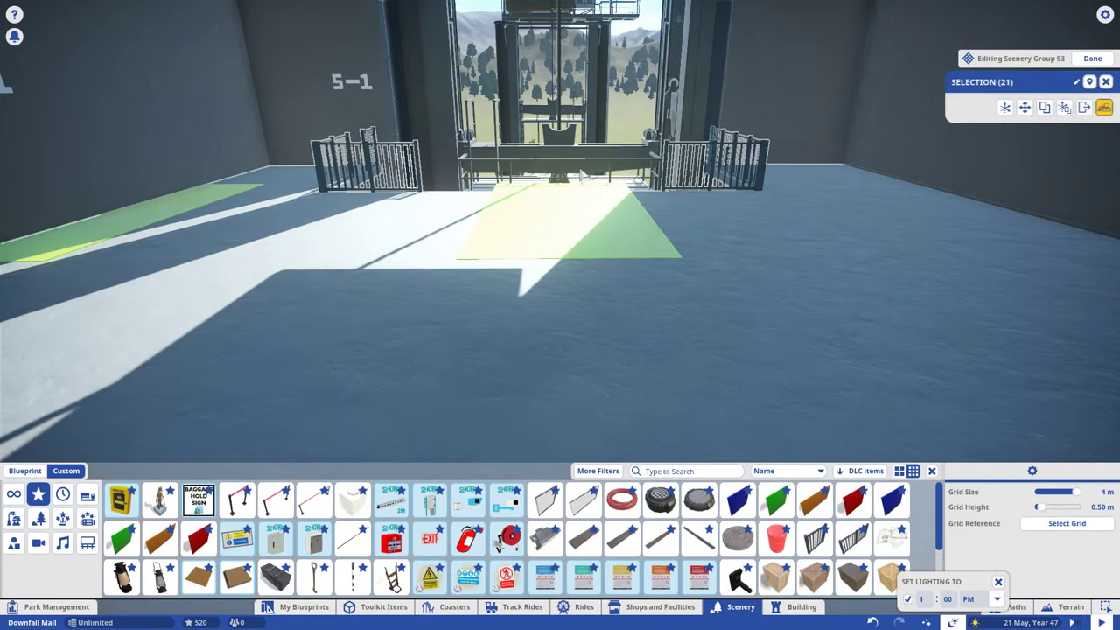
left_click(582, 174)
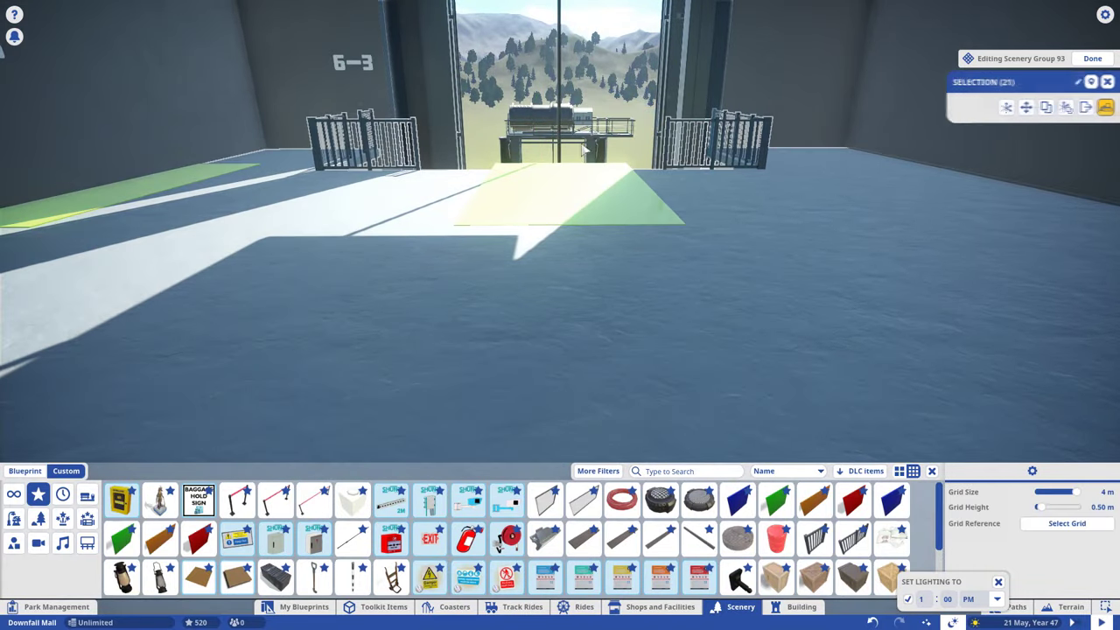
left_click(584, 149)
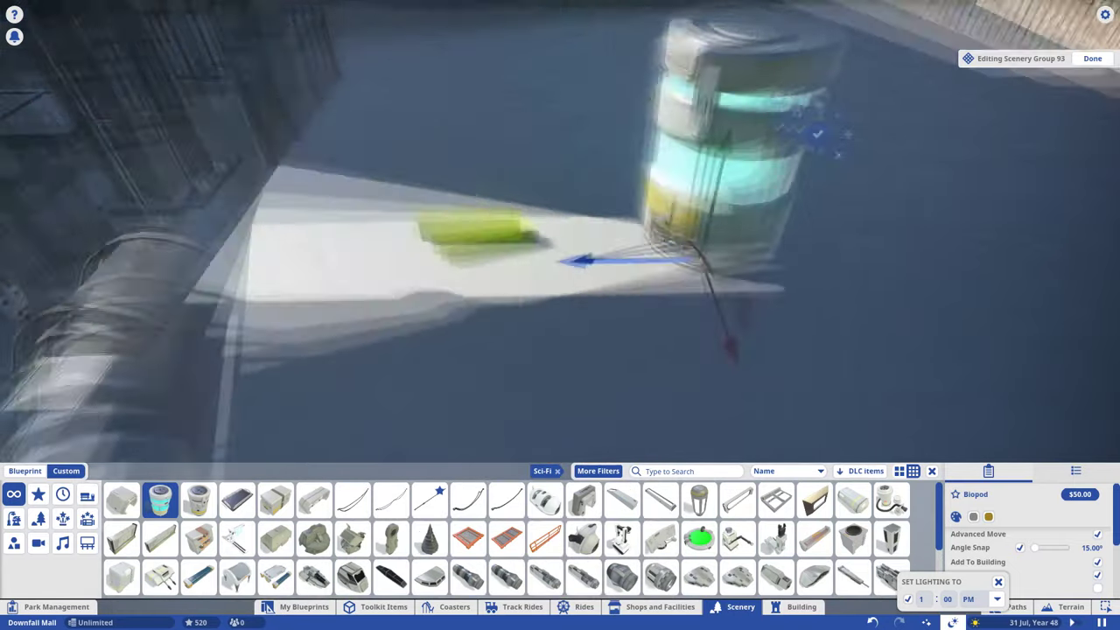
- Recolour the placed Biopod's body black and rotate a second Biopod in front of it
left_click(971, 106)
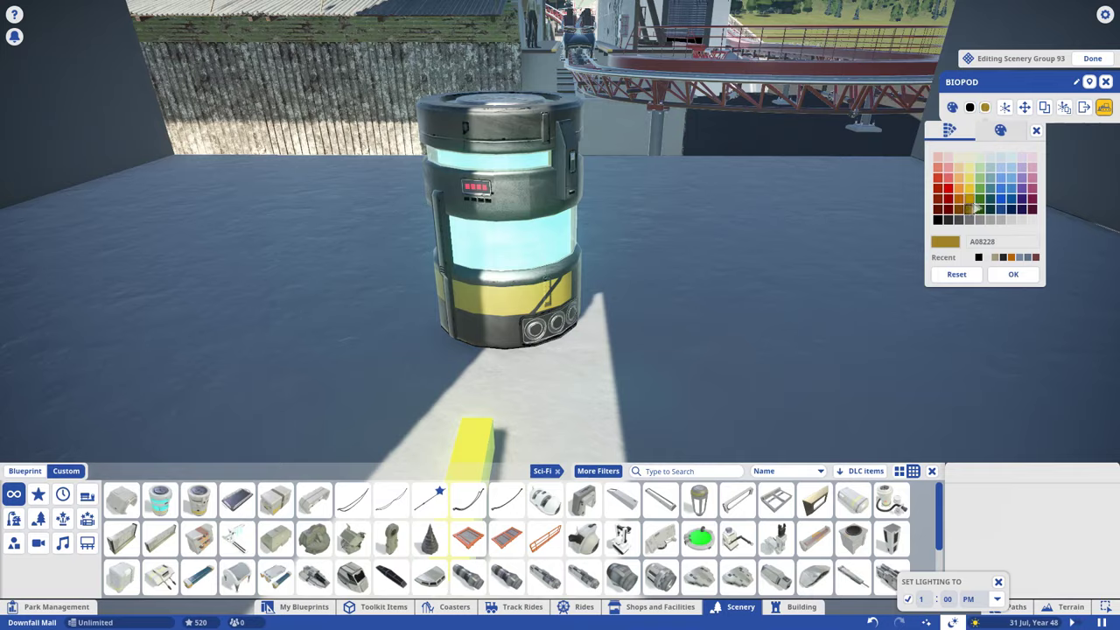
left_click(646, 250)
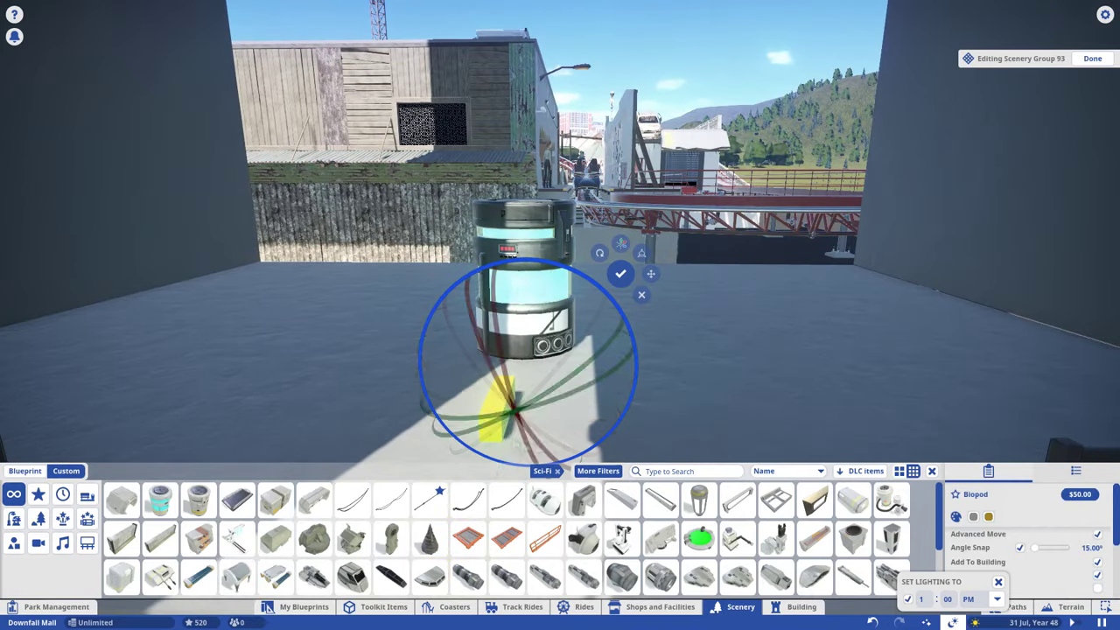
left_click_drag(538, 435, 538, 175)
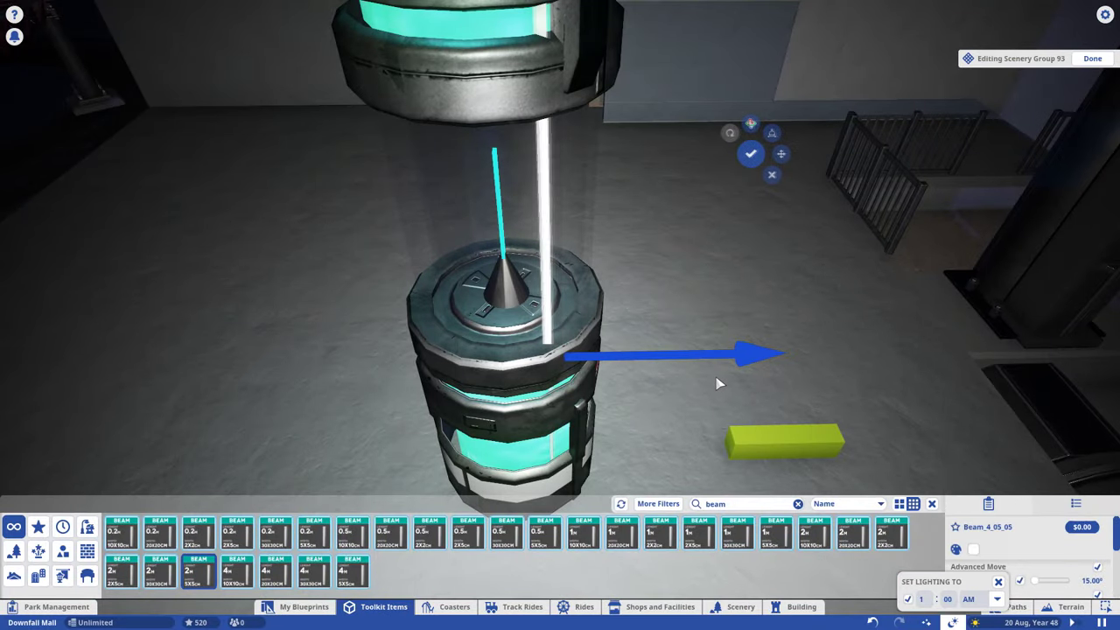
- Stand 2m 5x5cm beams as vertical posts around the Biopod's glass tube
left_click(661, 381)
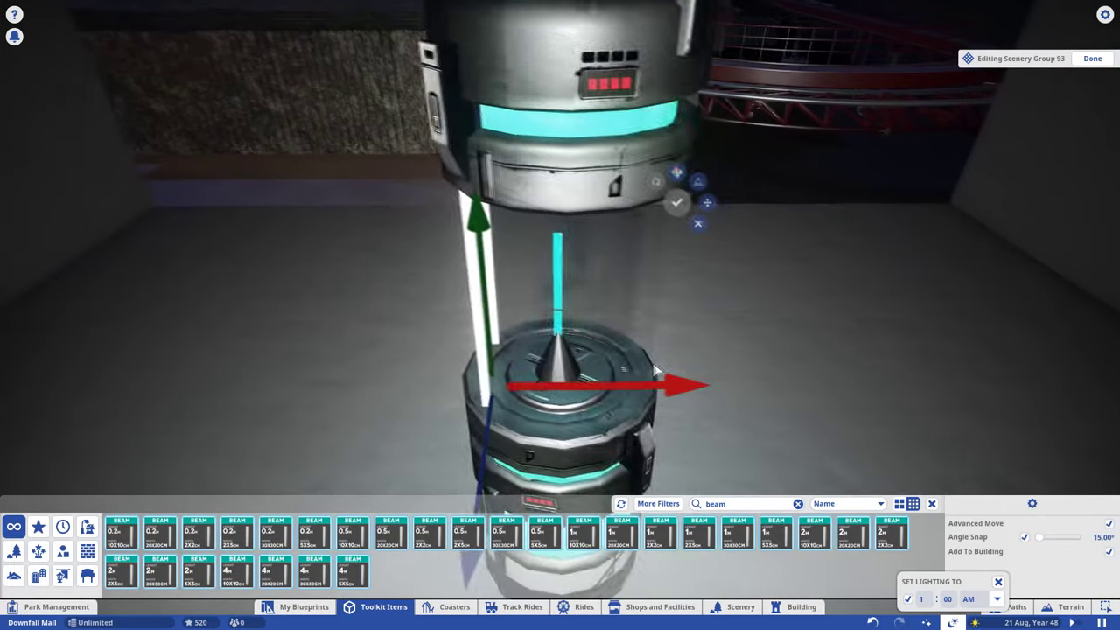
left_click_drag(656, 371, 689, 376)
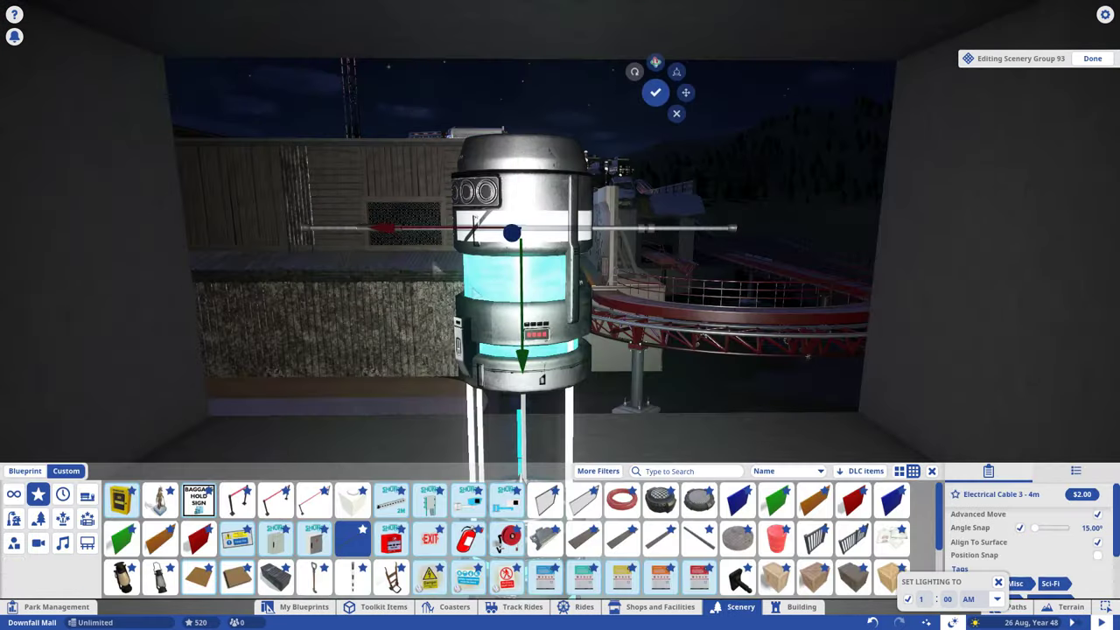
- Run Electrical Cable 3 - 4m pieces diagonally upward from both sides of the Biopod's upper section
key("Tab")
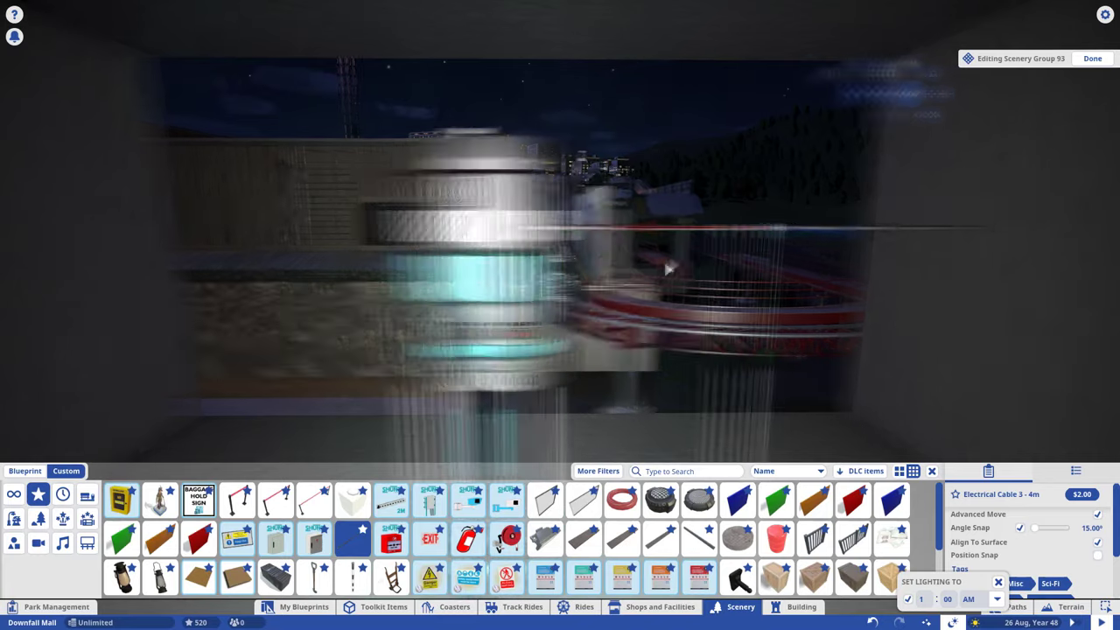
key("w")
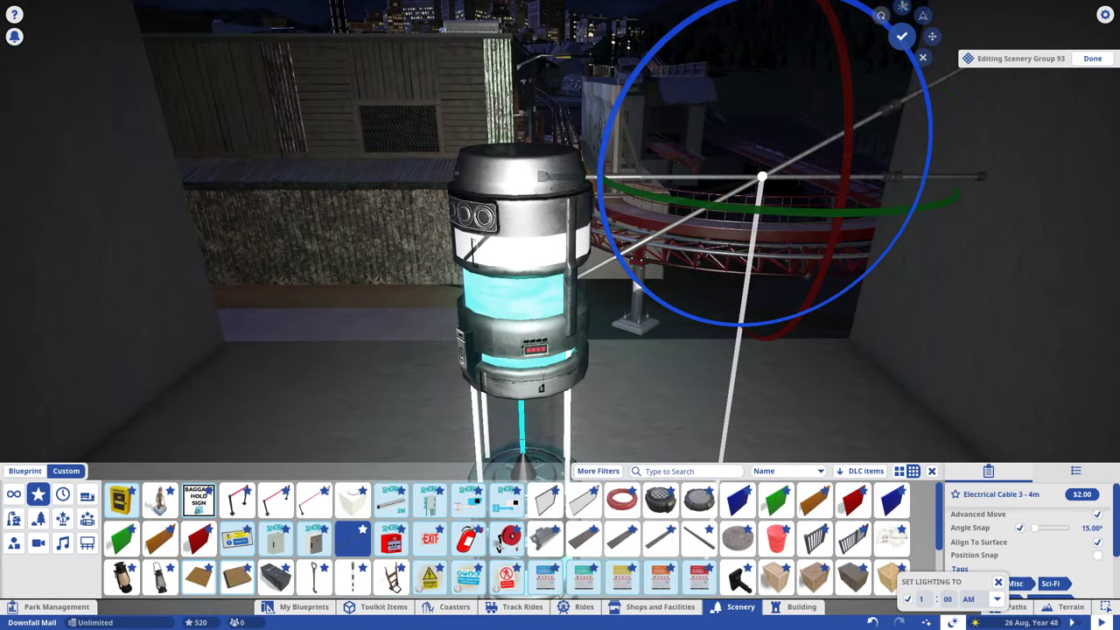
key("a")
key("s")
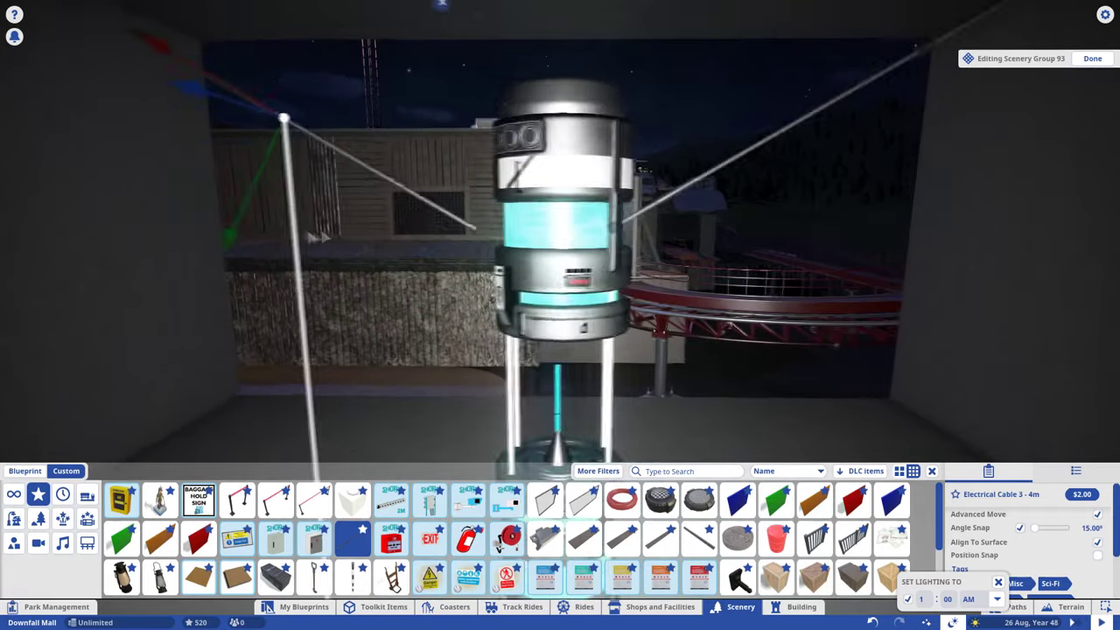
key("Tab")
key("w")
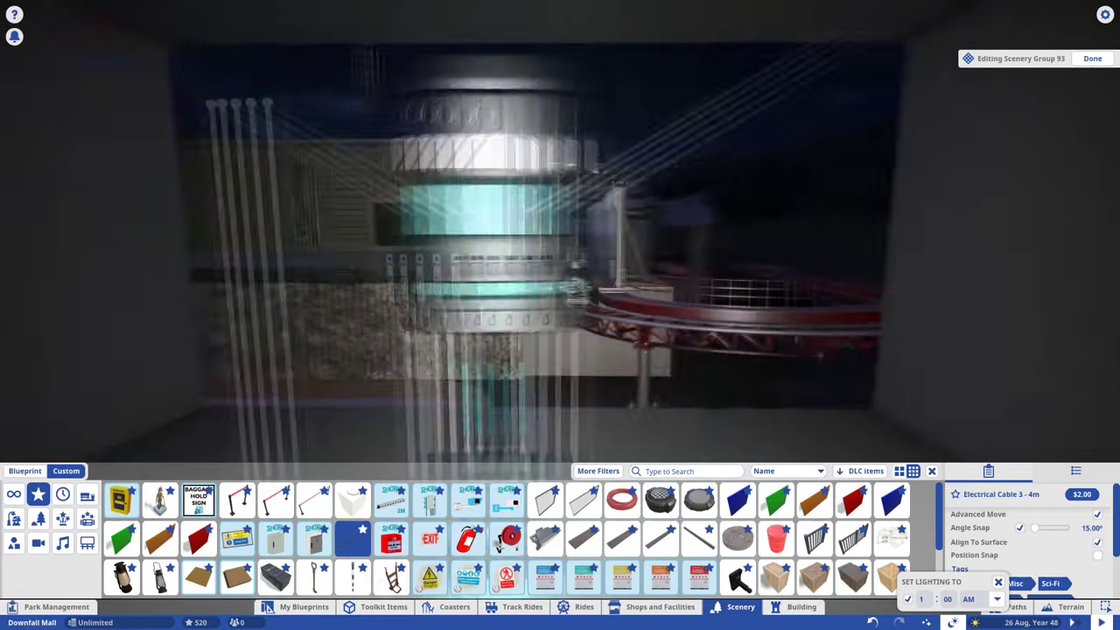
key("s")
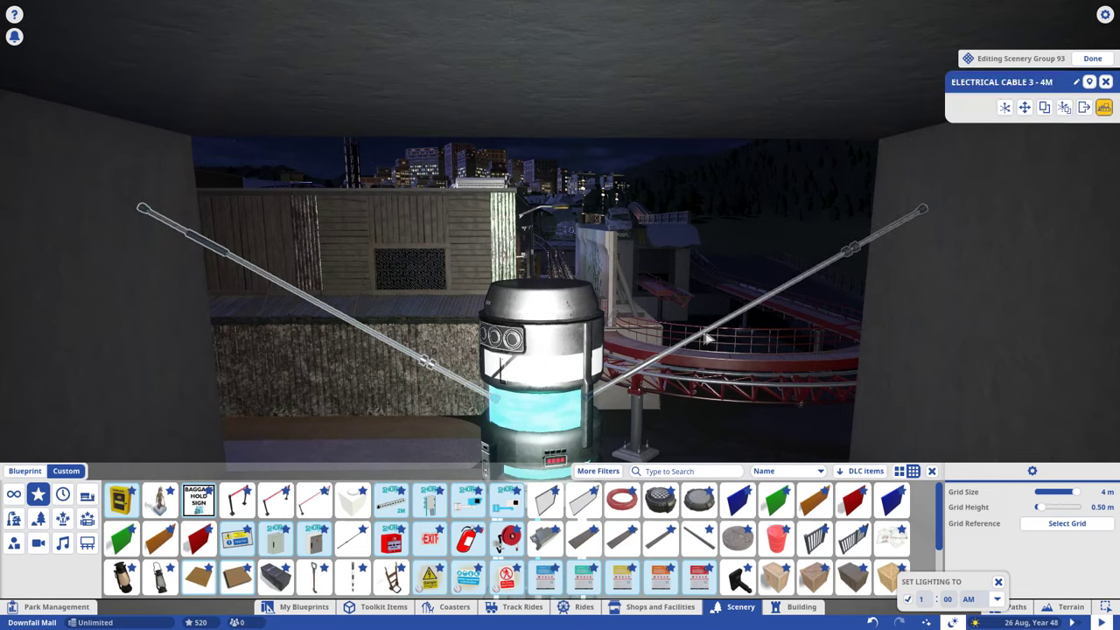
- Duplicate the diagonal electrical cables and rotate the copies around the top of the Biopod
key("Tab")
key("w")
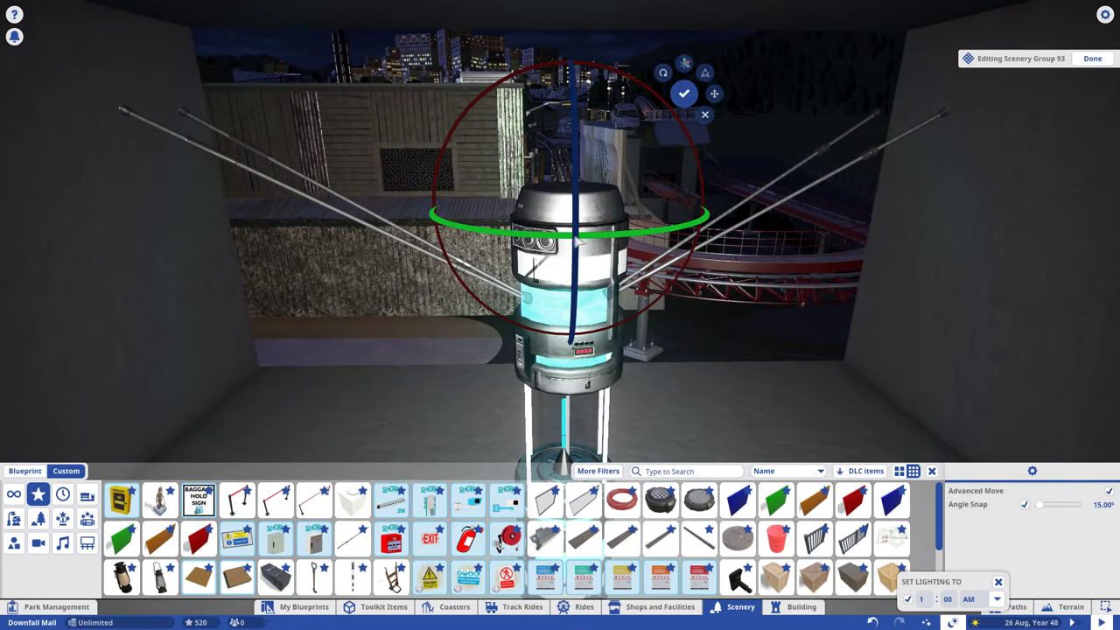
left_click(578, 335)
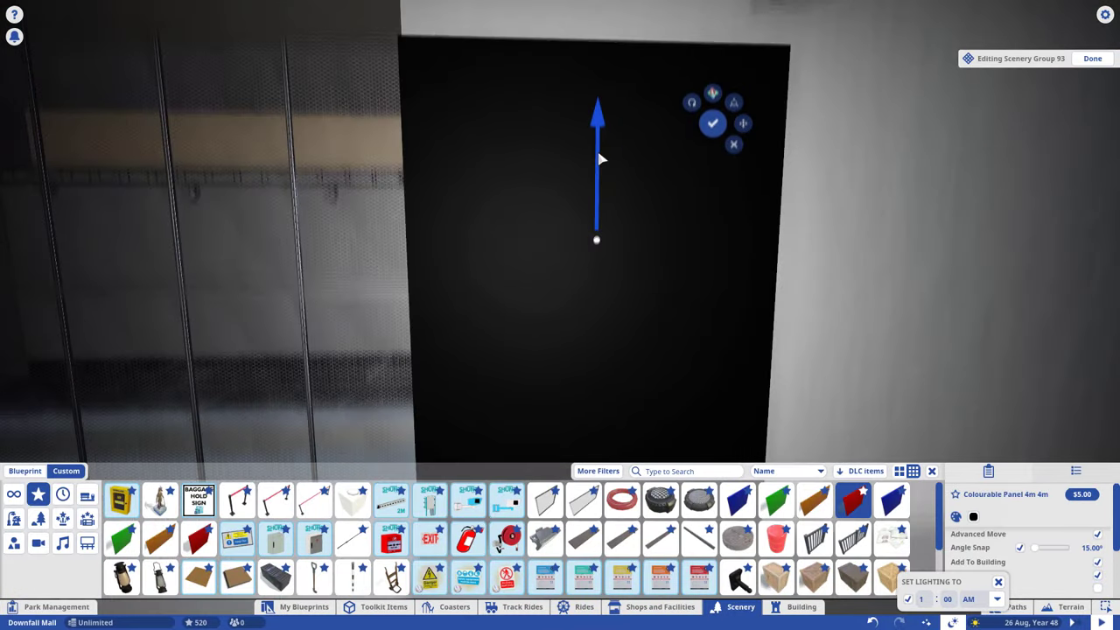
- Line the room's wall with black Colourable Panel 4m 4m pieces, rotating panels to fit the adjoining sides
left_click(603, 133)
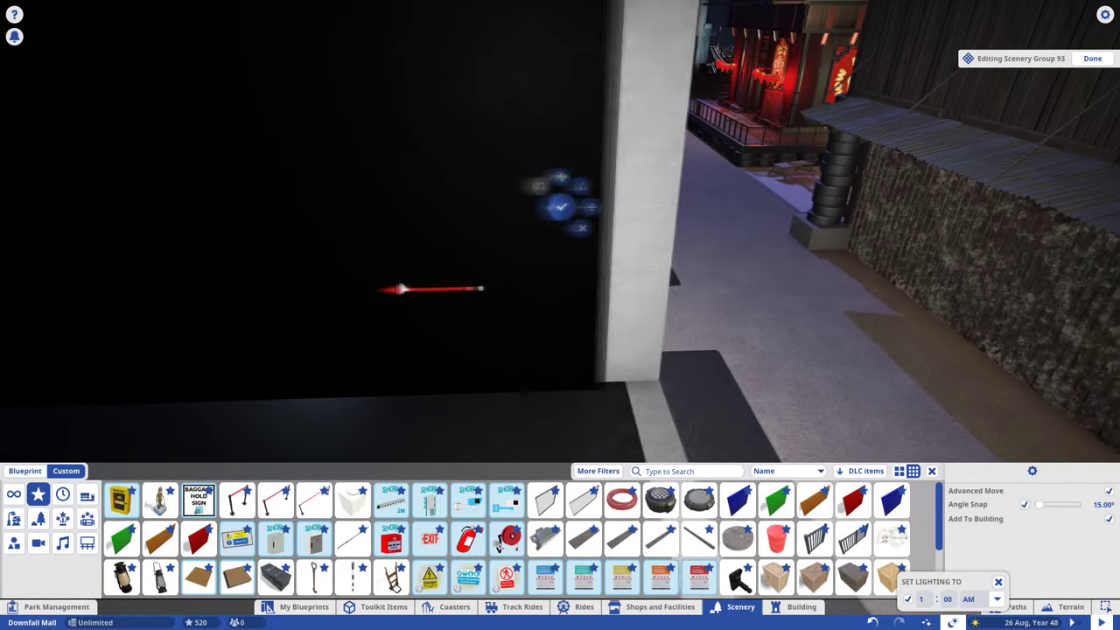
left_click(584, 302)
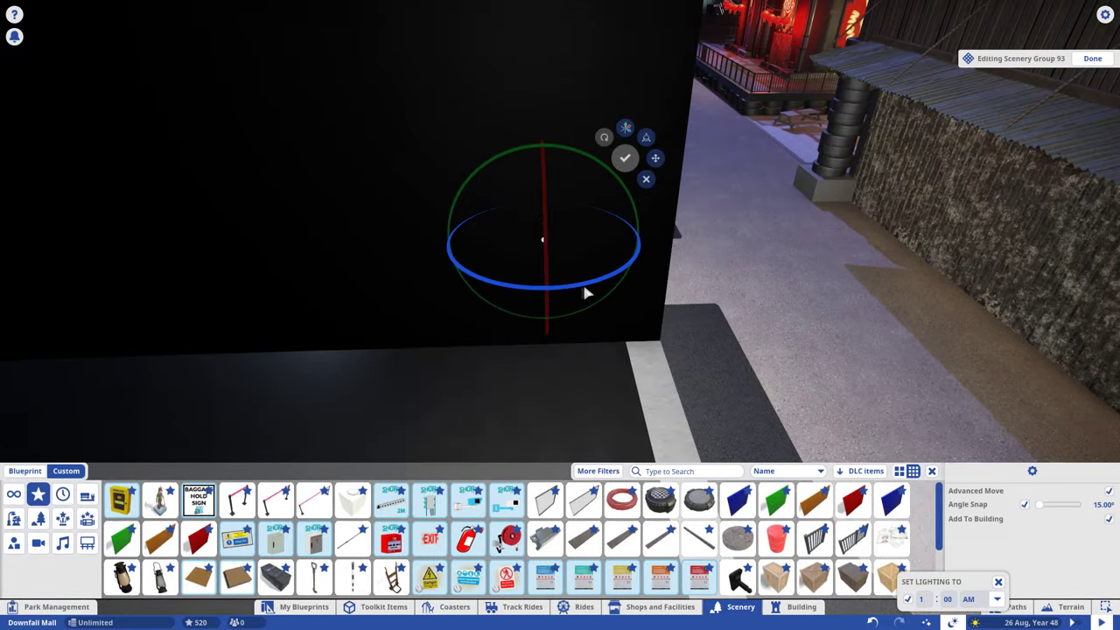
key("e")
key("Tab")
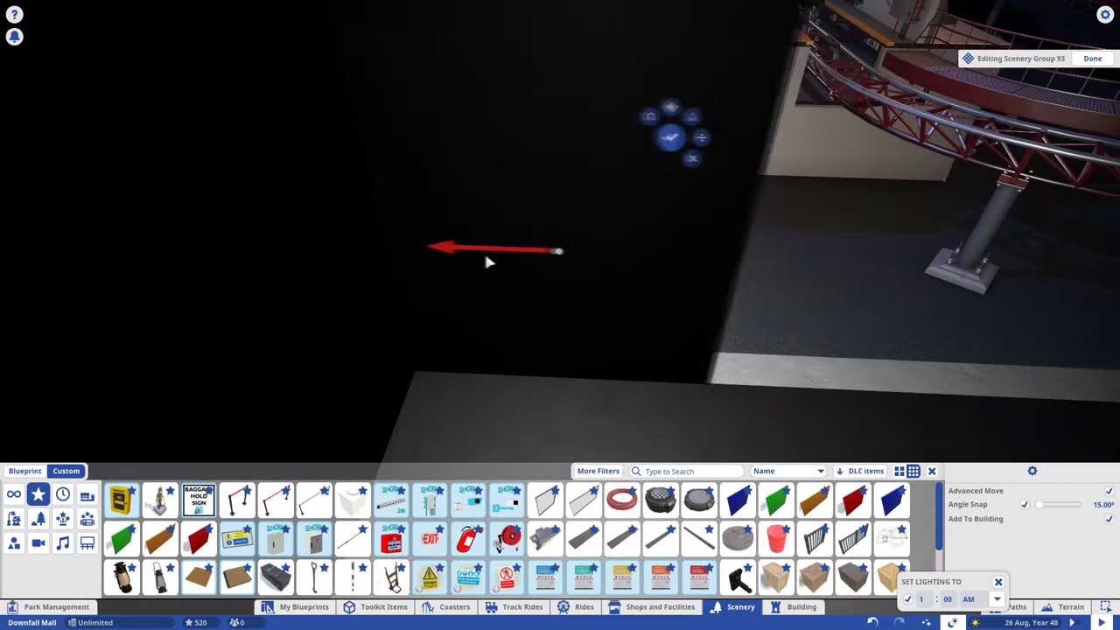
- Select a pair of black wall panels and duplicate them along the remaining wall up to the corner
left_click(554, 283)
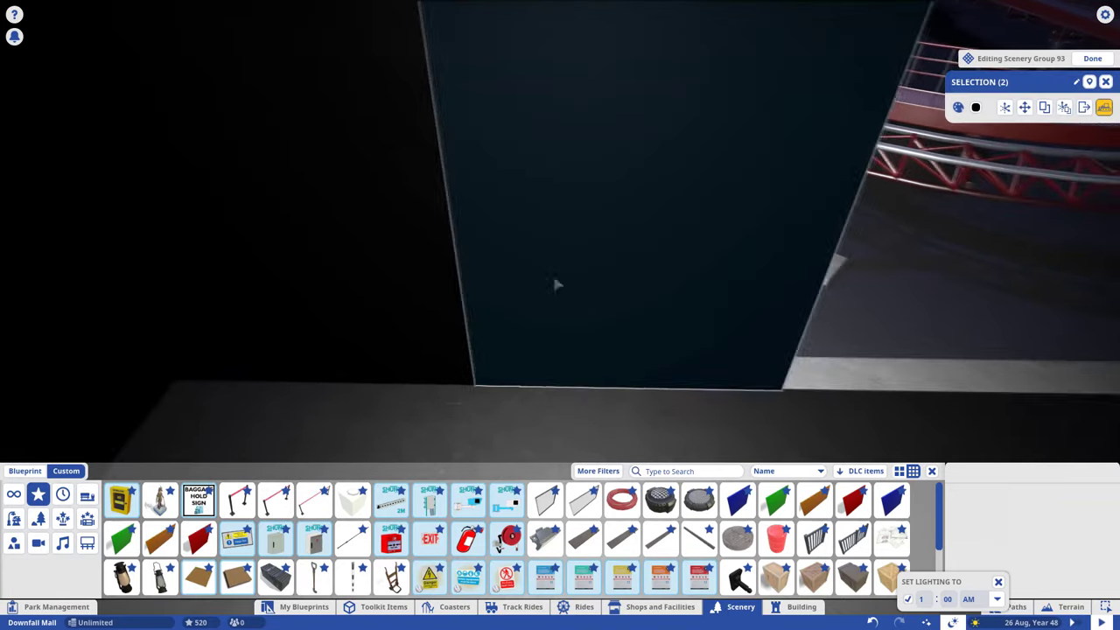
left_click(557, 284)
key("e")
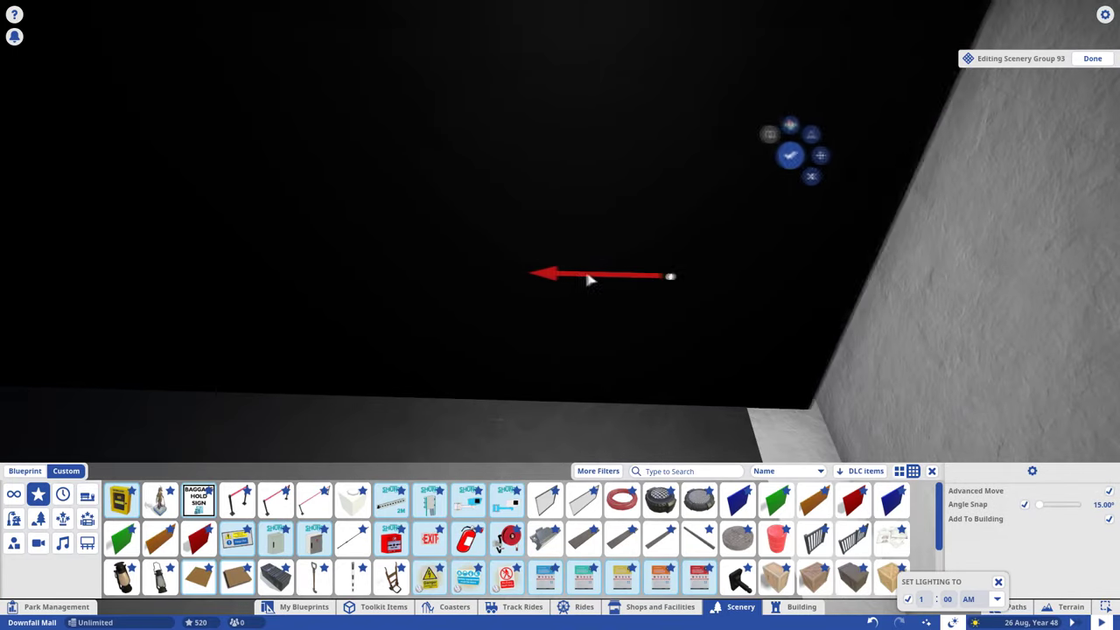
key("e")
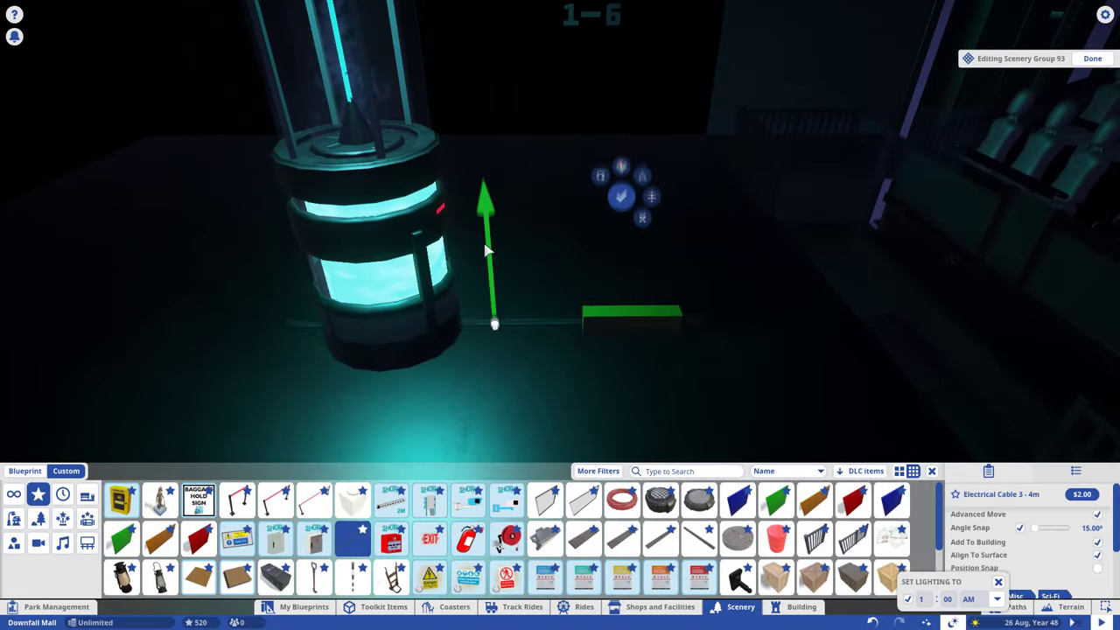
- Lay Electrical Cable 3 - 4m pieces across the floor, radiating outward from the Biopod's base
key("e")
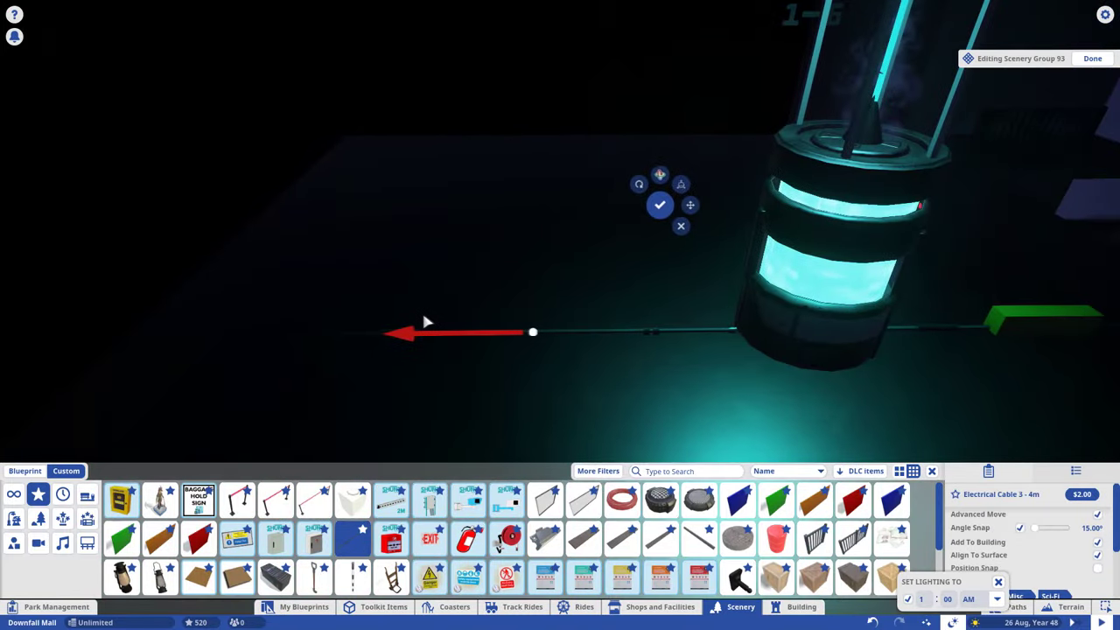
left_click(422, 310)
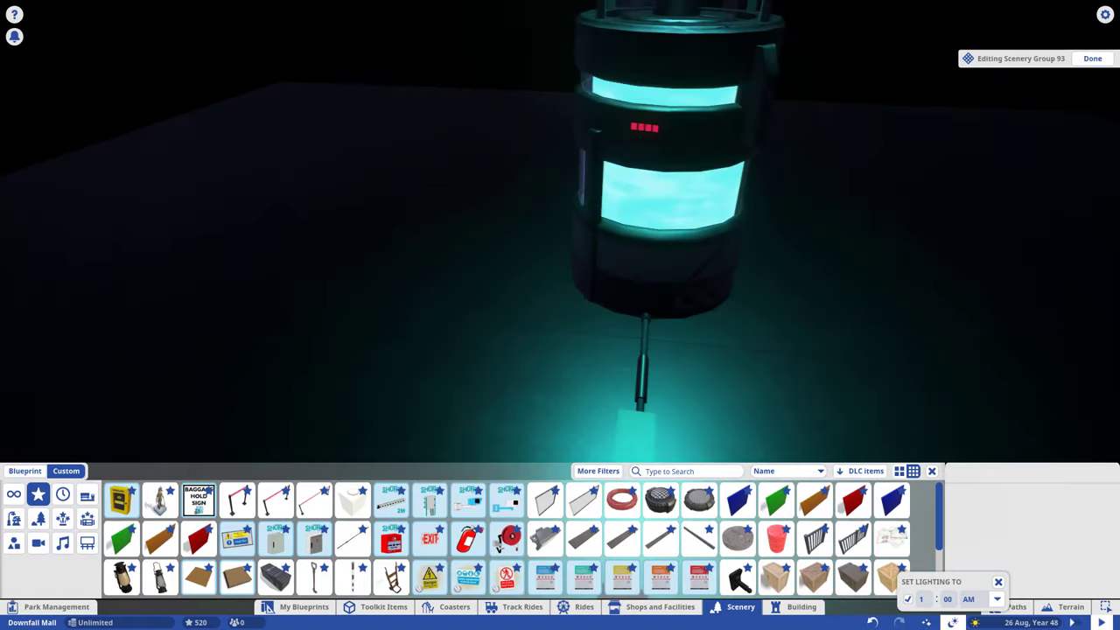
scroll(751, 198, "down", 3)
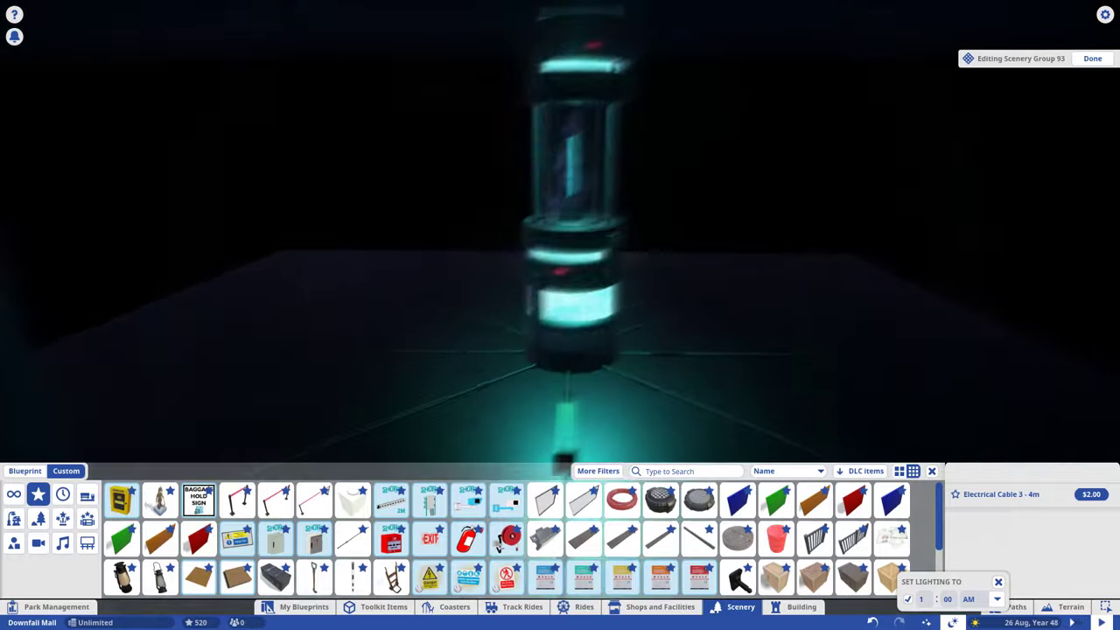
left_click(580, 288)
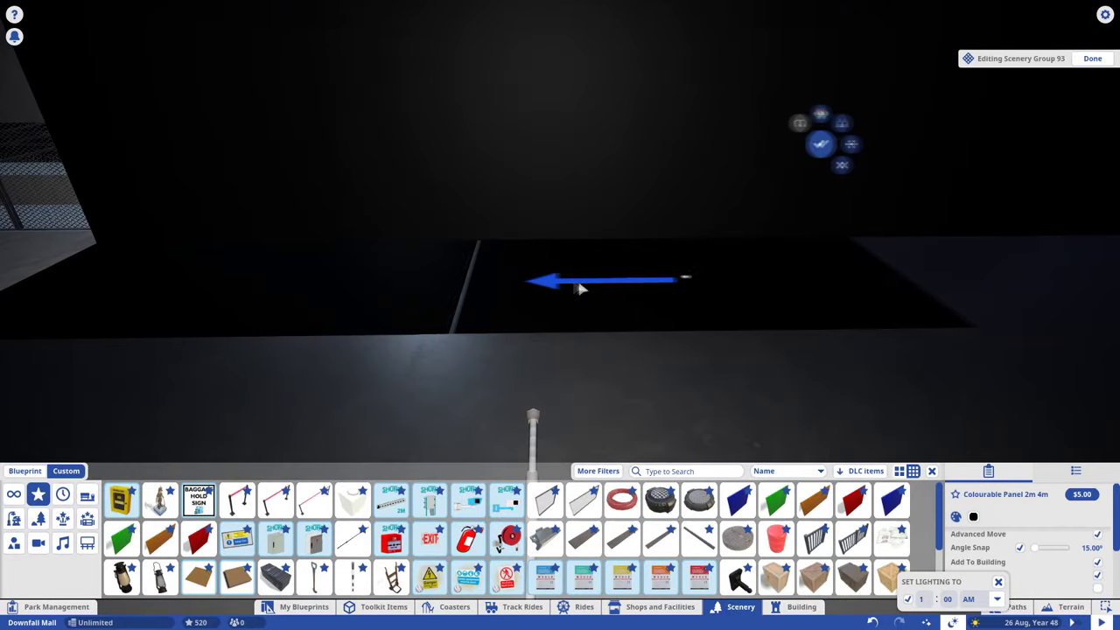
- Position black Colourable Panel 2m 4m pieces inside the Biopod room and run Greeble Fence 4m sections along the wall's base
left_click_drag(577, 288, 698, 351)
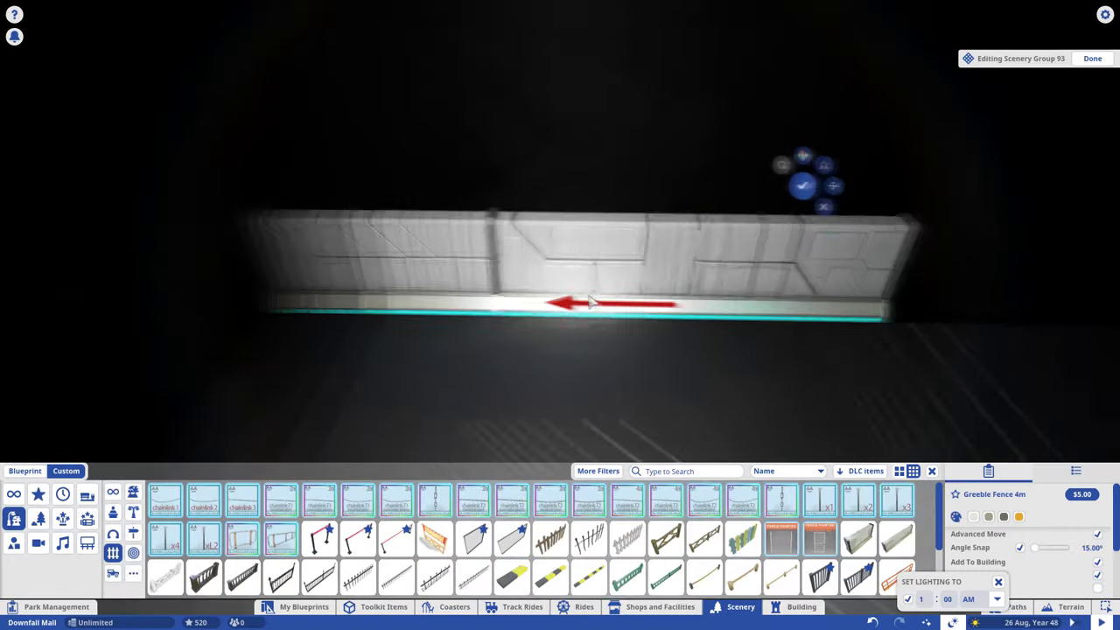
left_click_drag(591, 302, 249, 290)
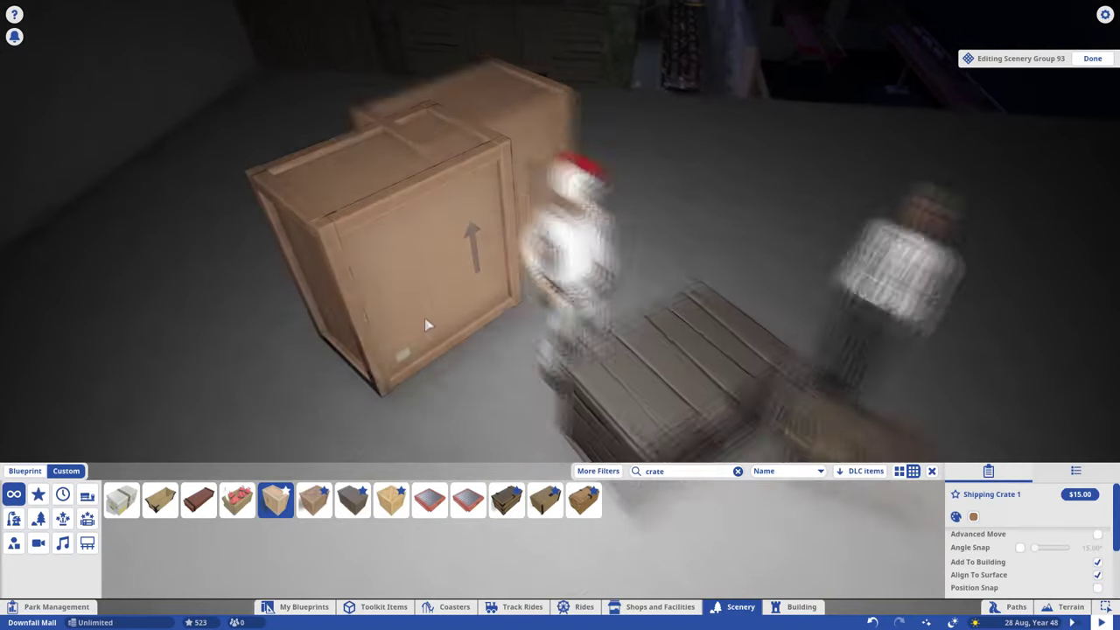
- Place a Shipping Crate 2 on the floor beside the figure in the white shirt and tie
left_click(314, 500)
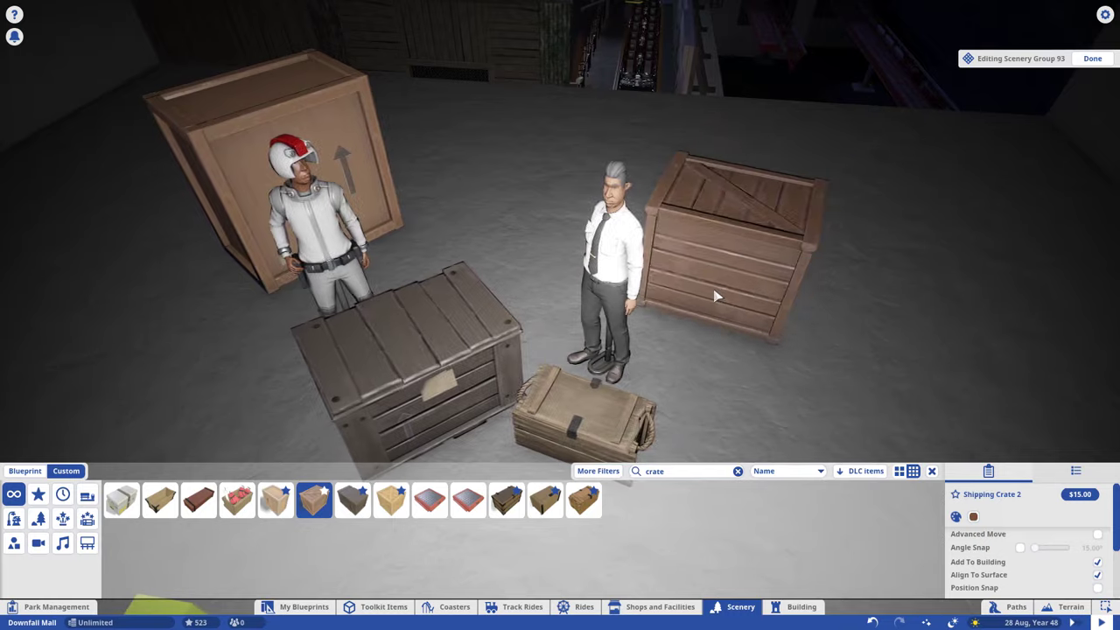
right_click(731, 315)
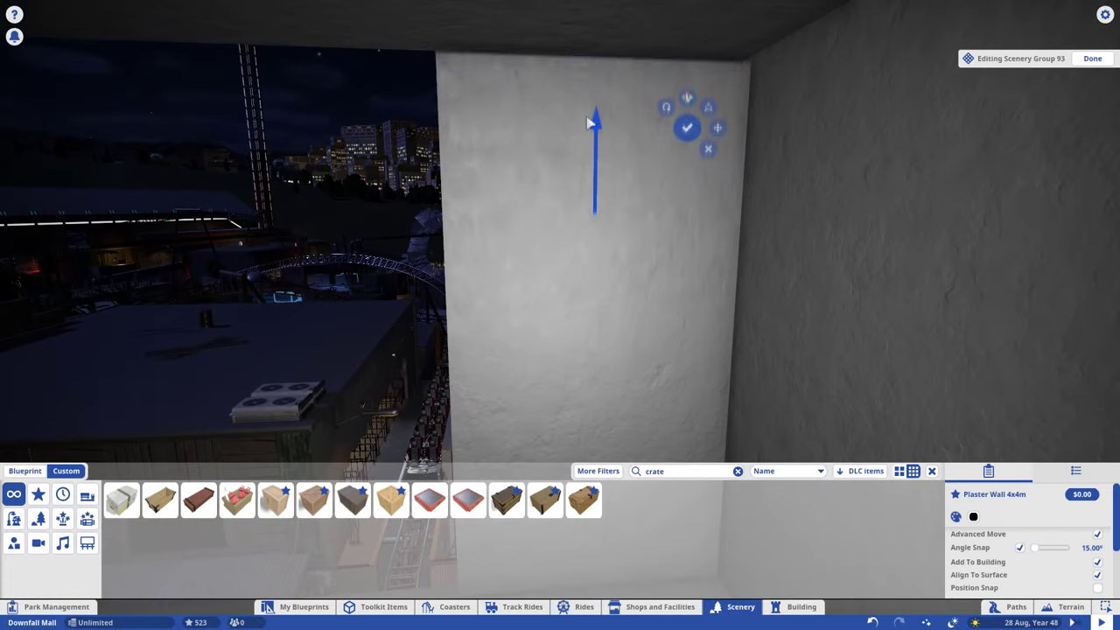
- Build the storage room's back wall from Plaster Wall 4x4m and 4x2m panels with a horizontal slot, and run two pipes through it
left_click_drag(591, 123, 595, 295)
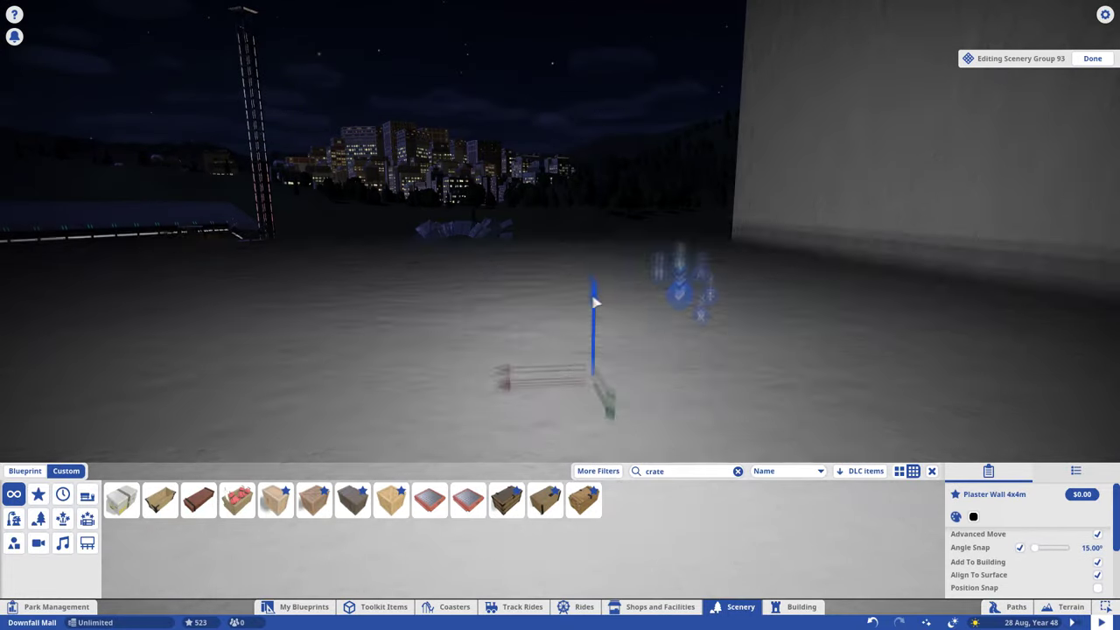
left_click(556, 336)
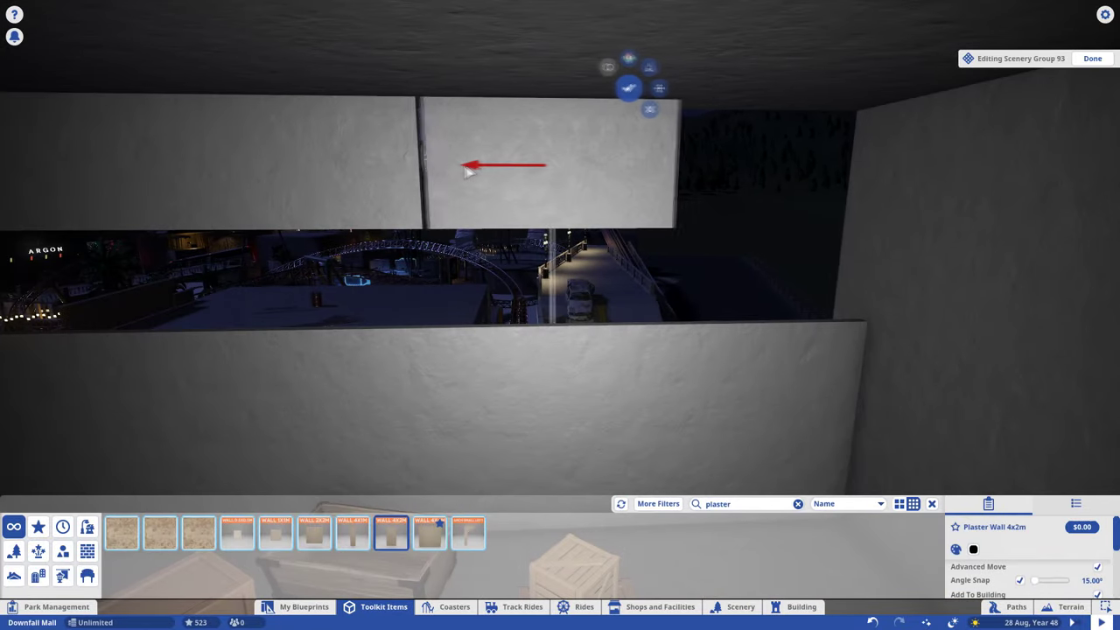
left_click_drag(471, 171, 671, 180)
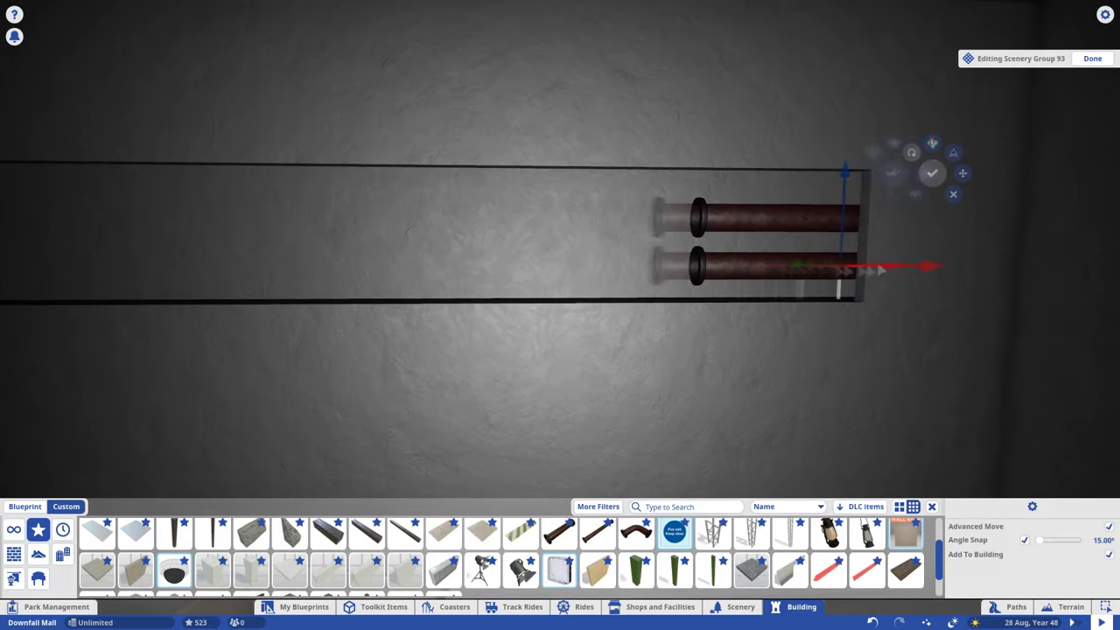
left_click_drag(883, 262, 619, 274)
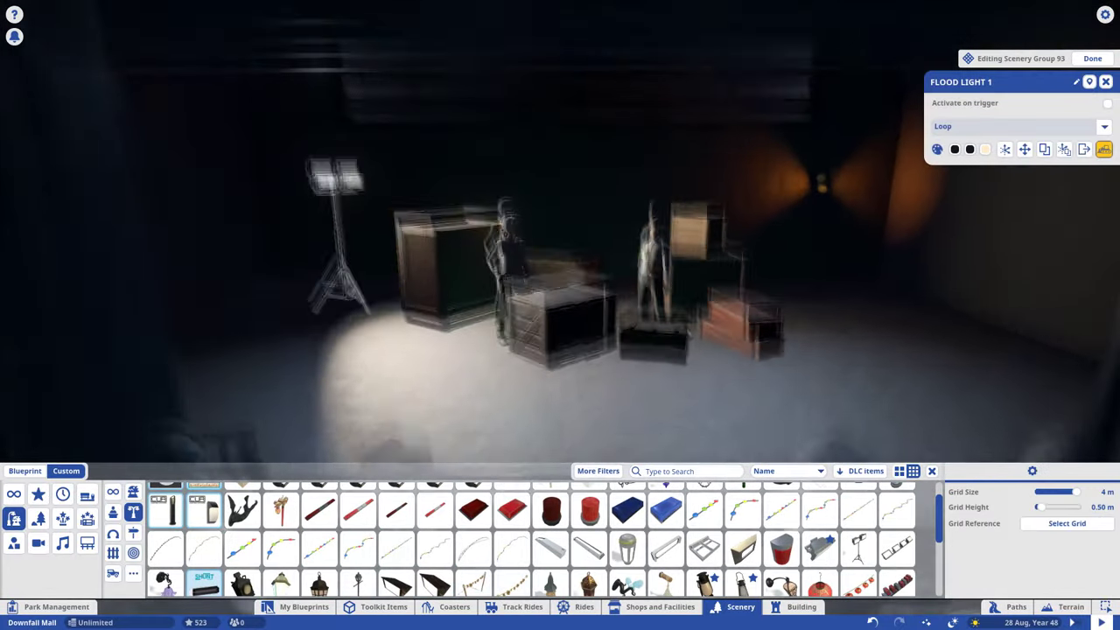
- Change the light colour of Flood Light 1 beside the crates
left_click(985, 149)
left_click(999, 172)
left_click(981, 253)
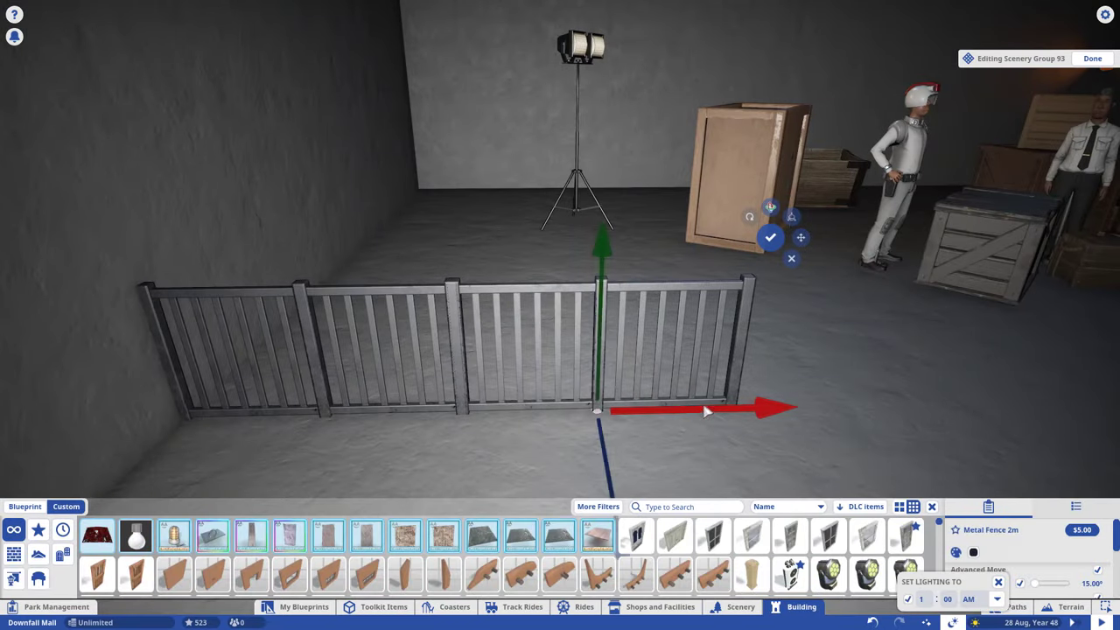
- Build a barred partition from Metal Fence 2m pieces, duplicating and stacking the rows toward the ceiling
key("d")
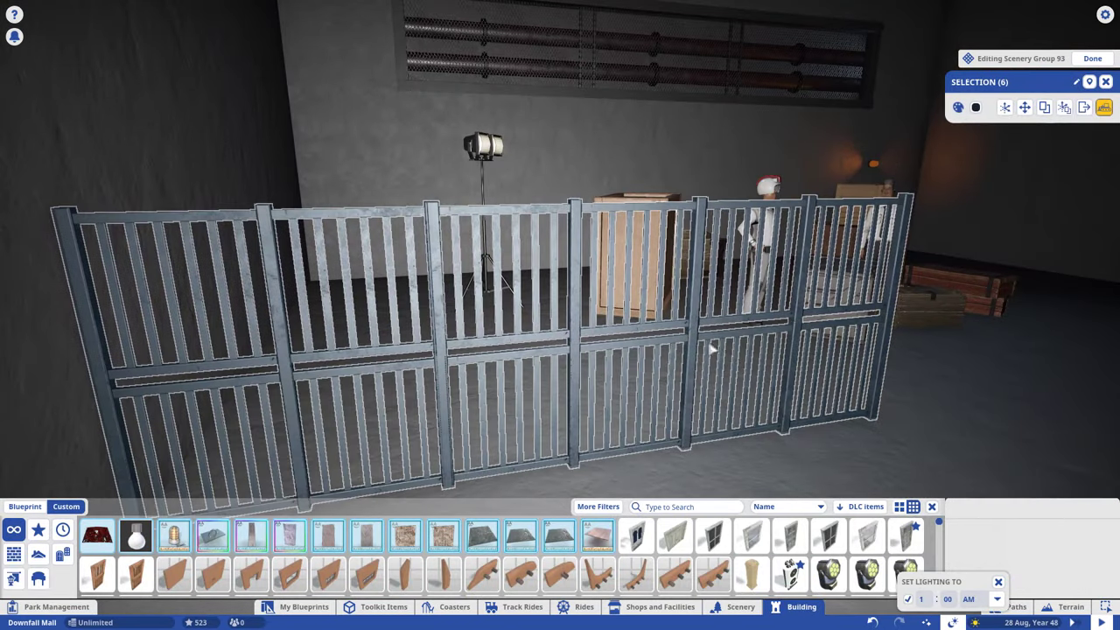
left_click(711, 348)
left_click_drag(589, 153, 583, 213)
left_click(335, 162)
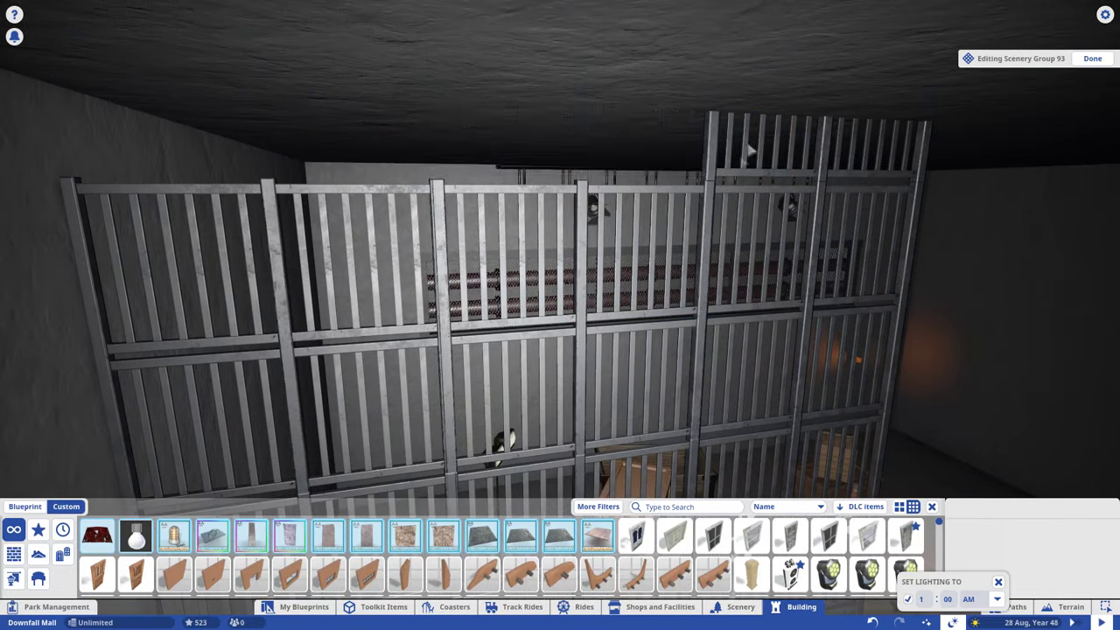
key("w")
- Position a Power Generator against the side wall of the crate storage room
left_click(894, 226)
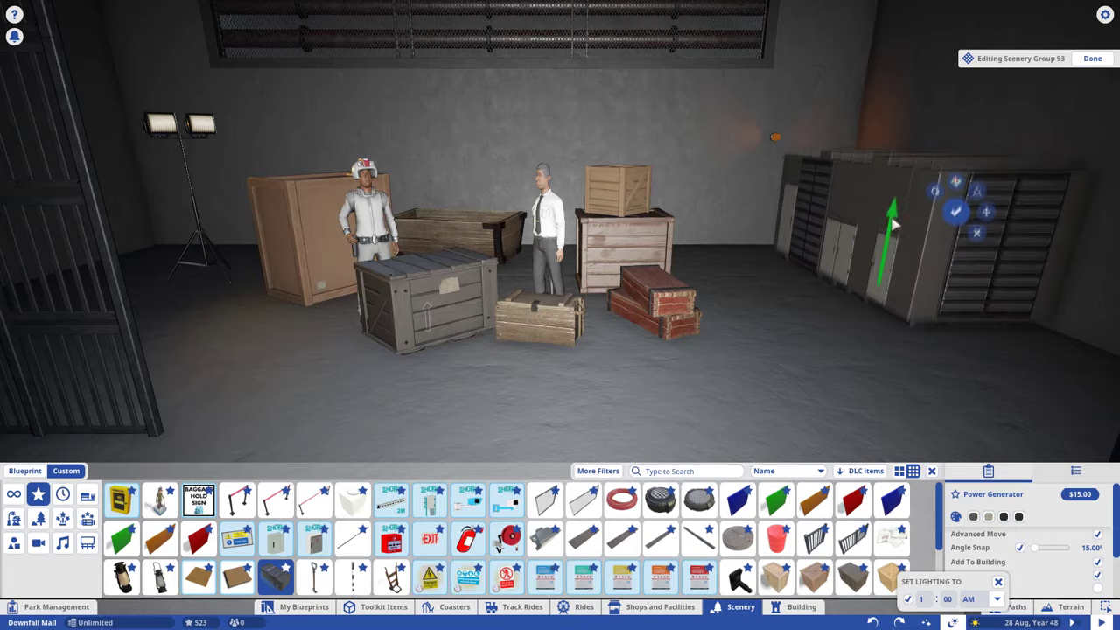
left_click_drag(894, 226, 927, 230)
left_click(847, 357)
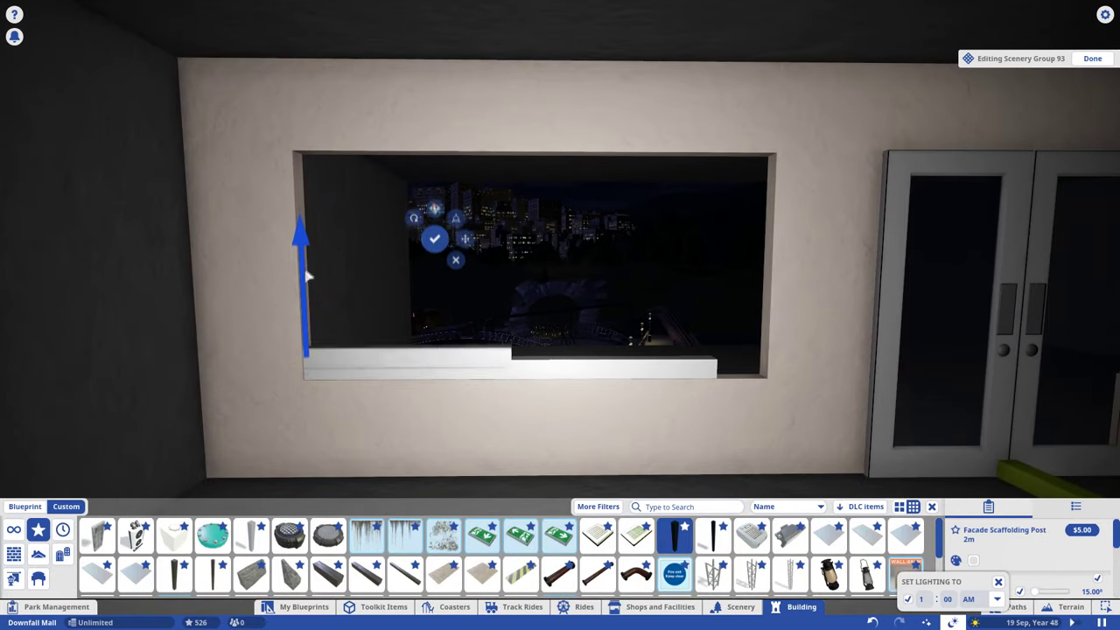
- Frame the window opening beside the double doors with Facade Scaffolding Post 2m pieces and cover it with Chain link Fencing 4m
left_click_drag(306, 277, 375, 368)
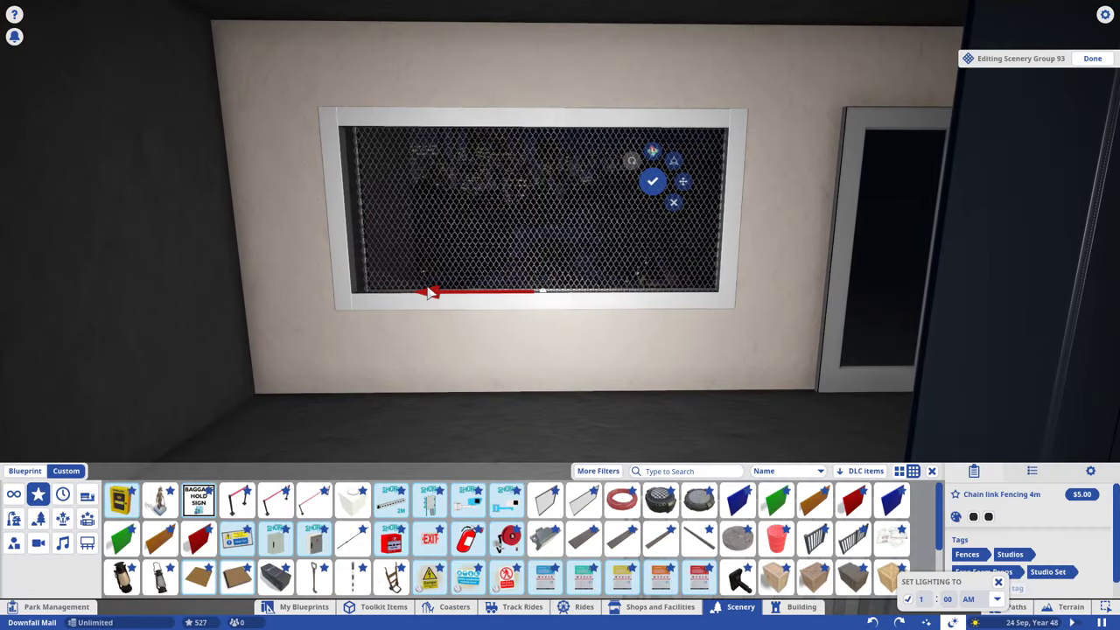
left_click(471, 270)
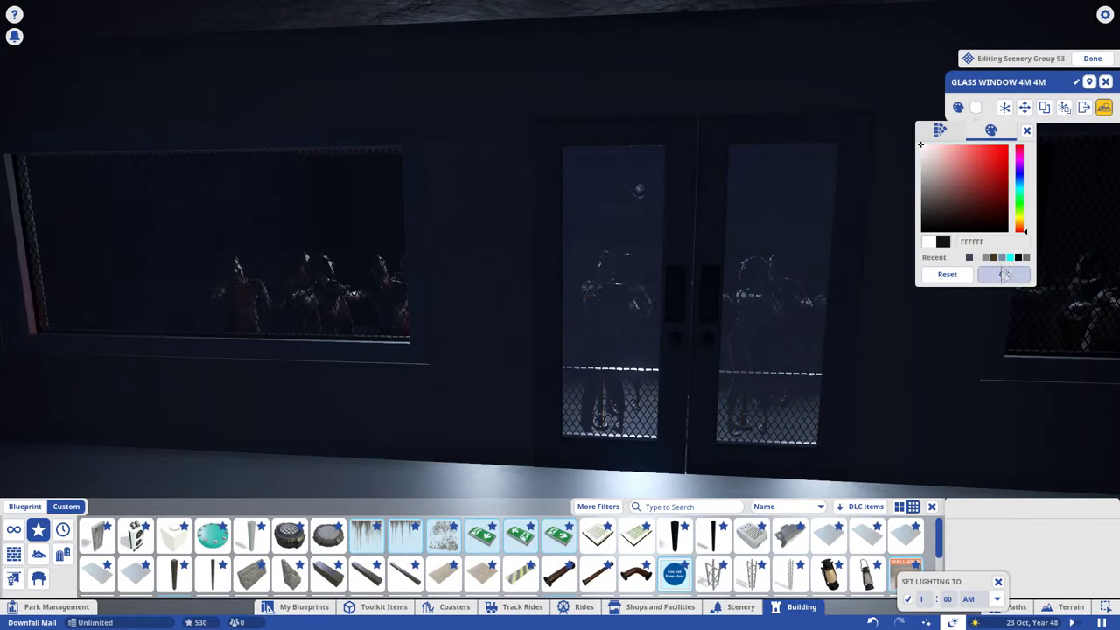
- Recolour the Glass Window 4m 4m by the double doors with a custom colour
left_click(1004, 274)
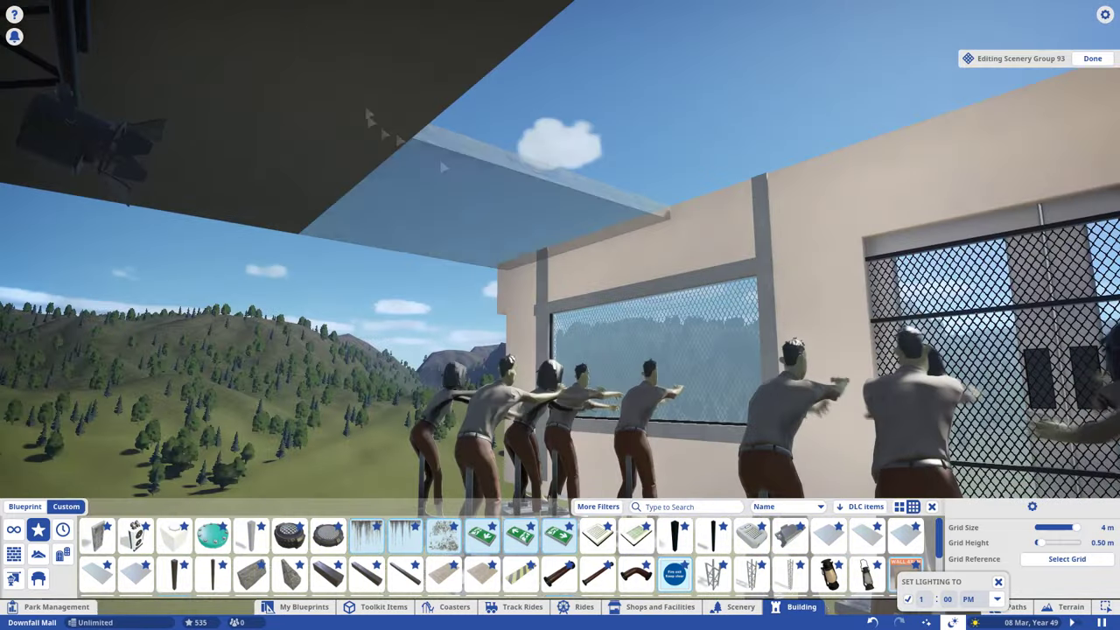
- Rotate a Spook Central Door leaf ajar in the doorway that opens onto the figures
key("w")
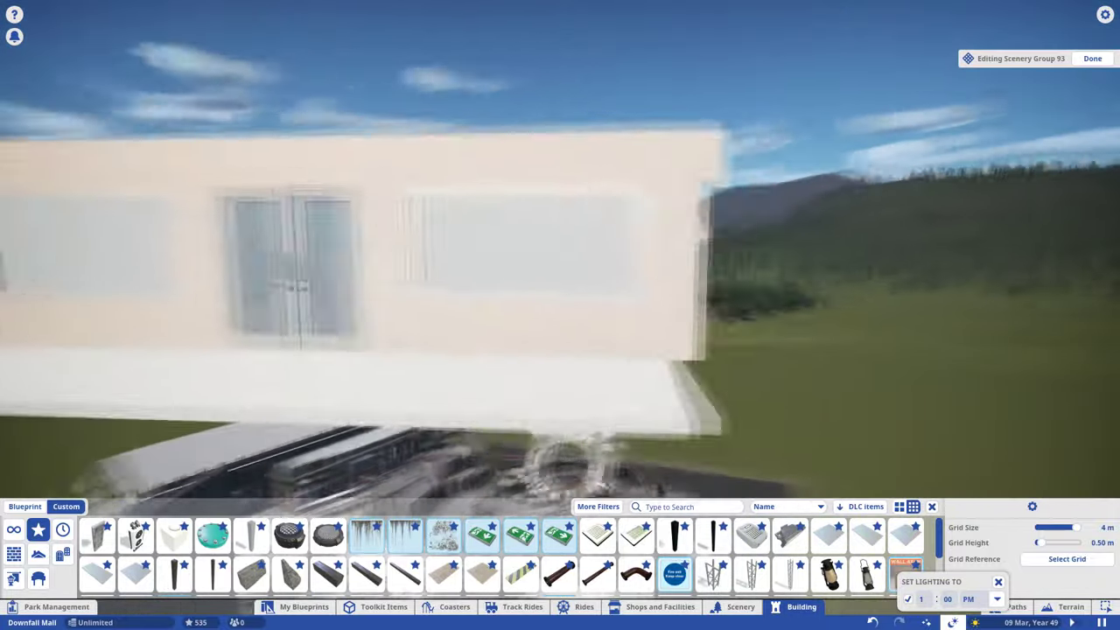
key("z")
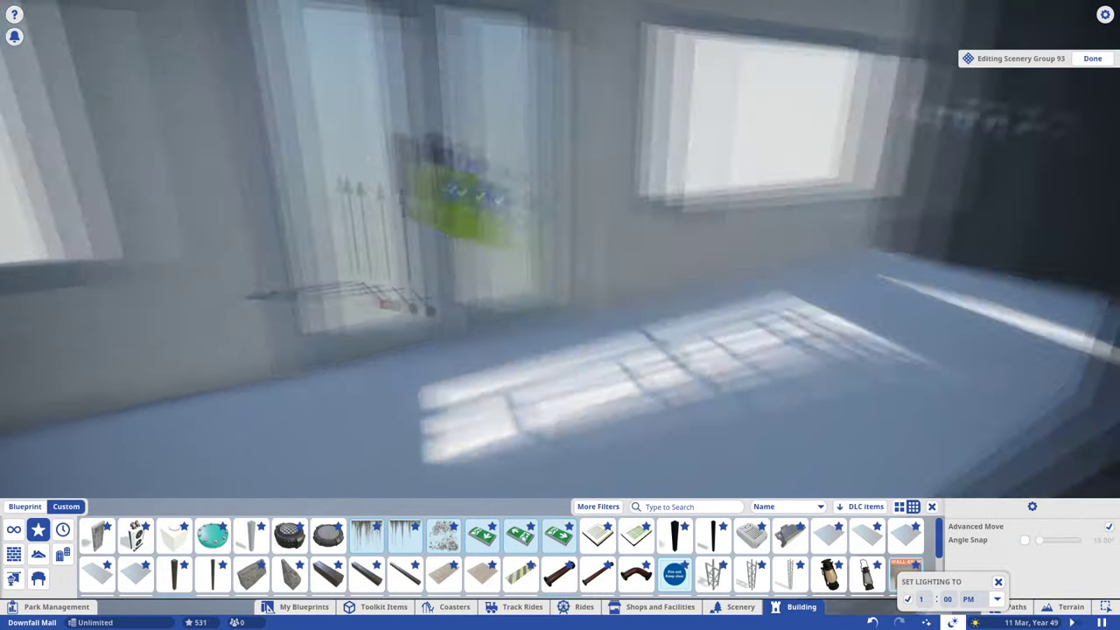
key("x")
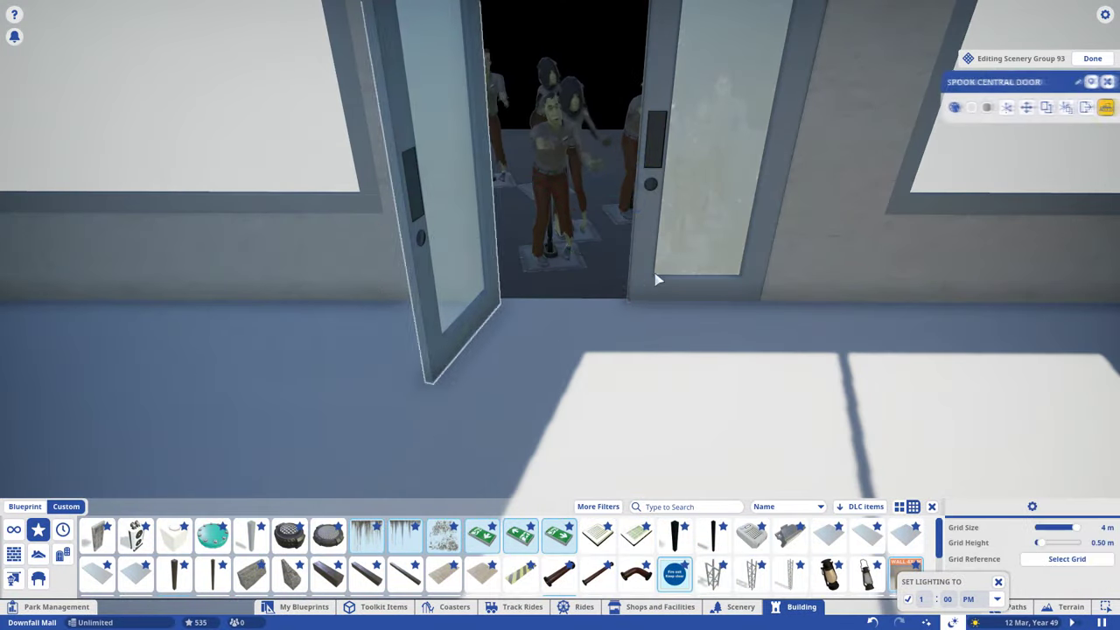
key("z")
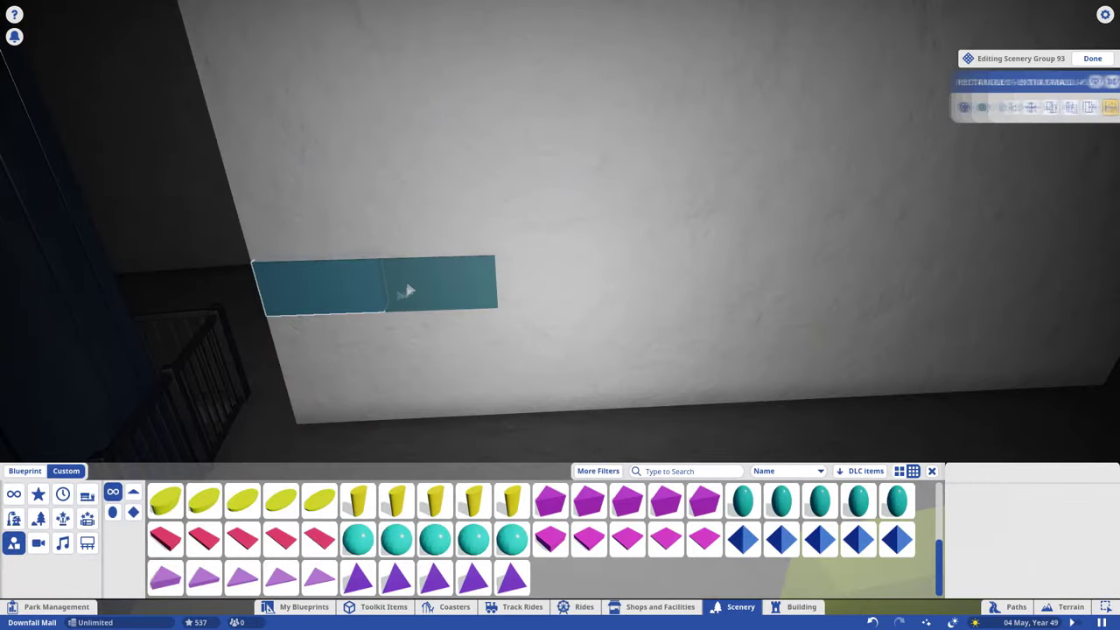
- Run a teal stripe of rectangle shapes along both corridor walls and pick a Firehouse Door Rear piece
left_click(407, 291)
left_click_drag(490, 288, 532, 301)
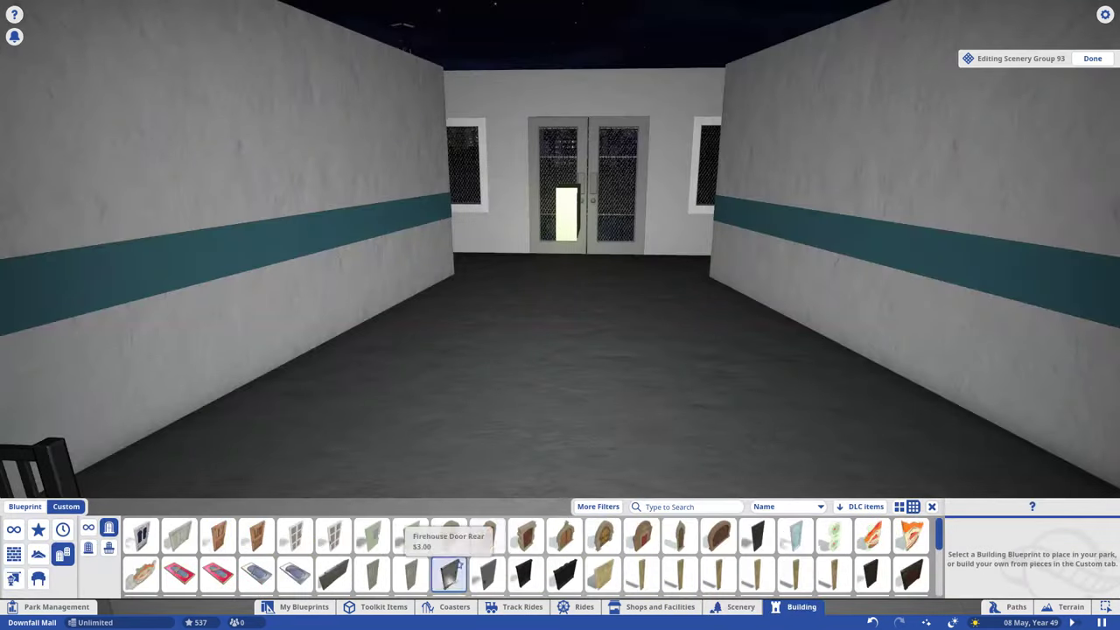
left_click(449, 573)
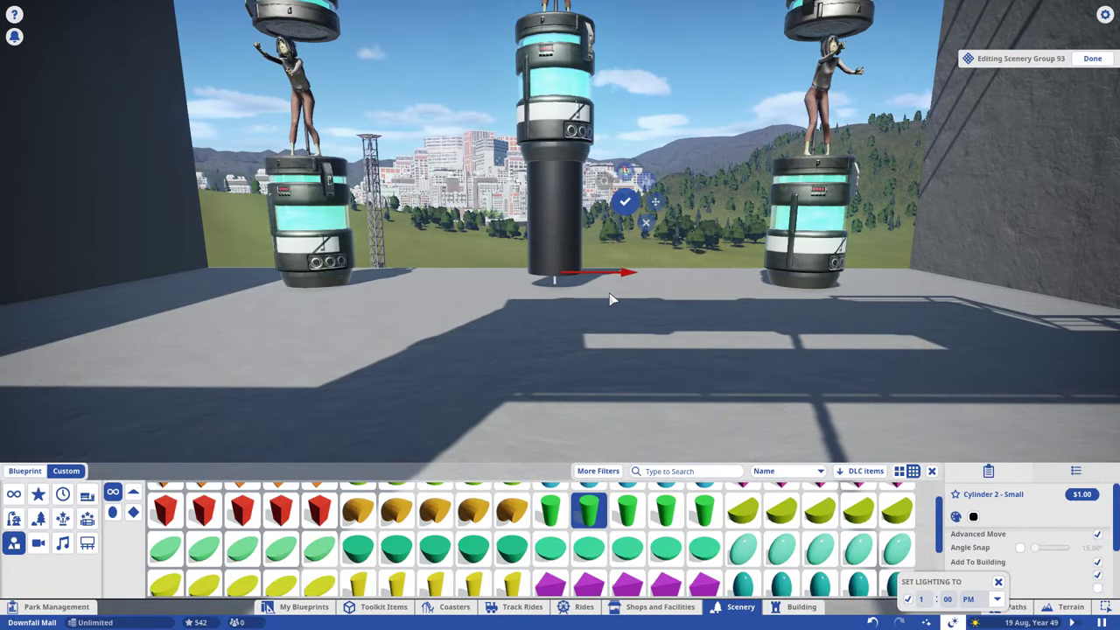
- Stand a black Cylinder 2 - Small beneath the raised central Biopod as its support column
scroll(398, 516, "up", 1)
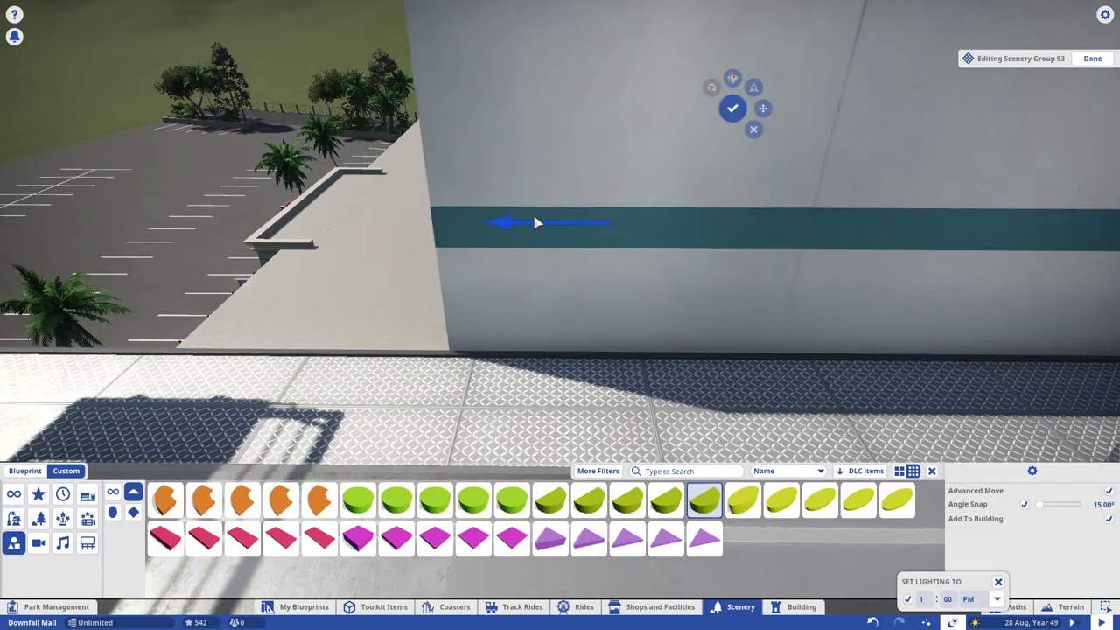
- Slide the teal stripe piece along the wall toward the open outer end above the mall roof
left_click_drag(531, 228, 407, 218)
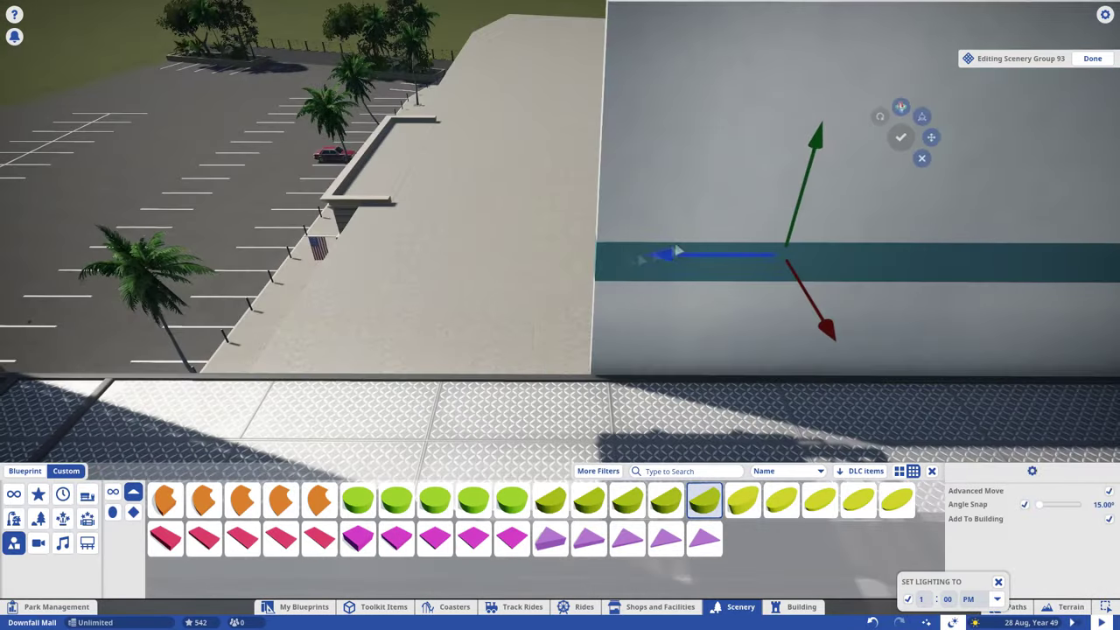
left_click_drag(700, 250, 323, 229)
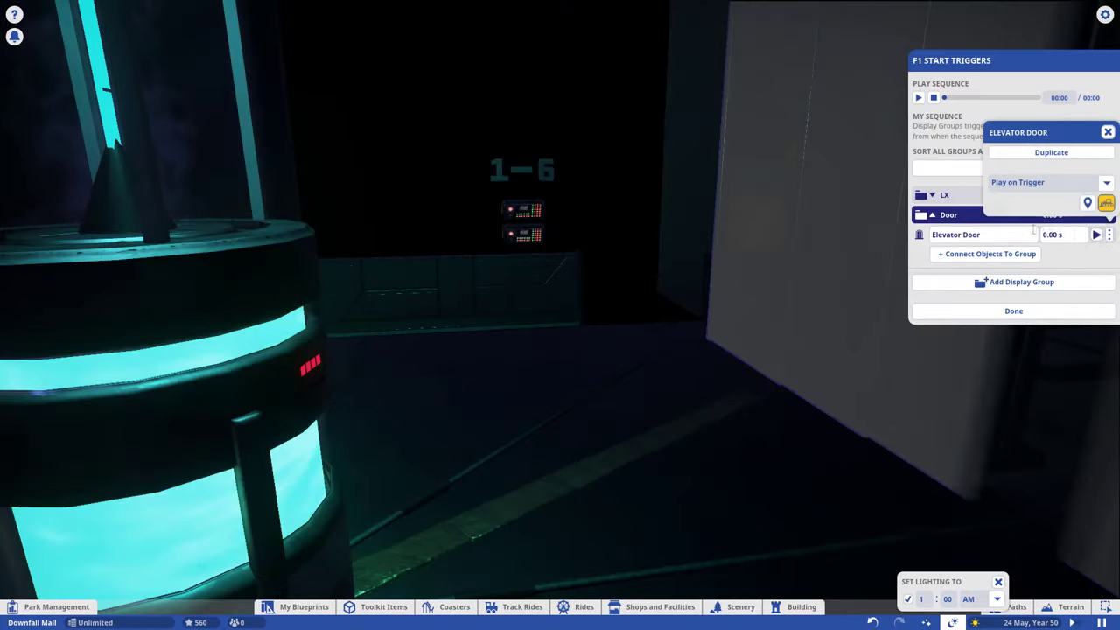
- Finish the F1 Start Triggers and F1 End Triggers sequences for the LX and Door display groups
left_click(1108, 132)
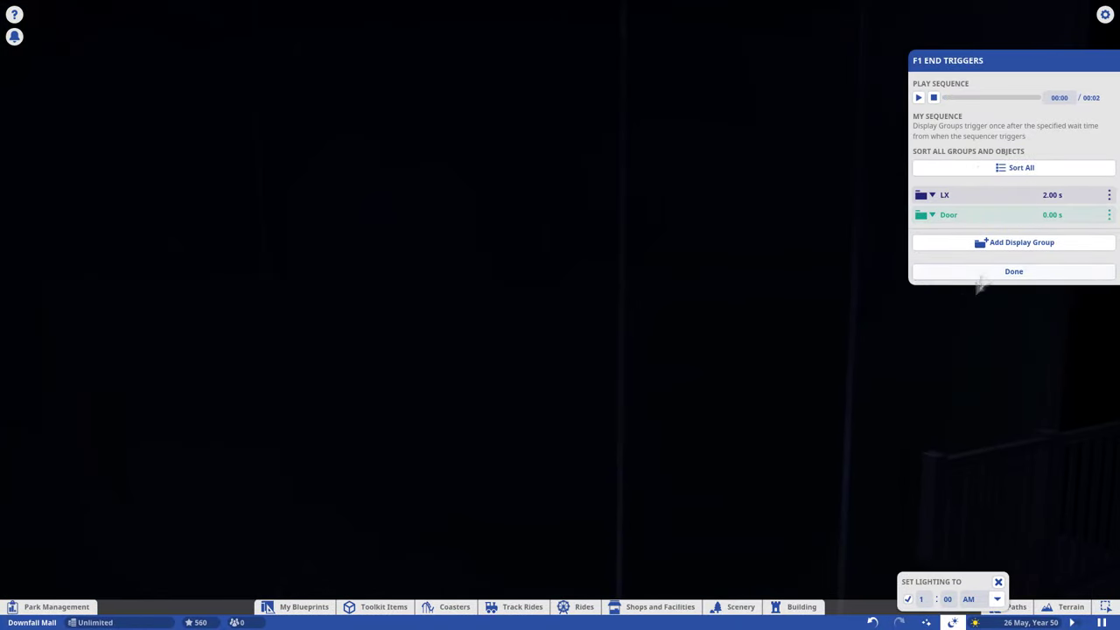
left_click(980, 275)
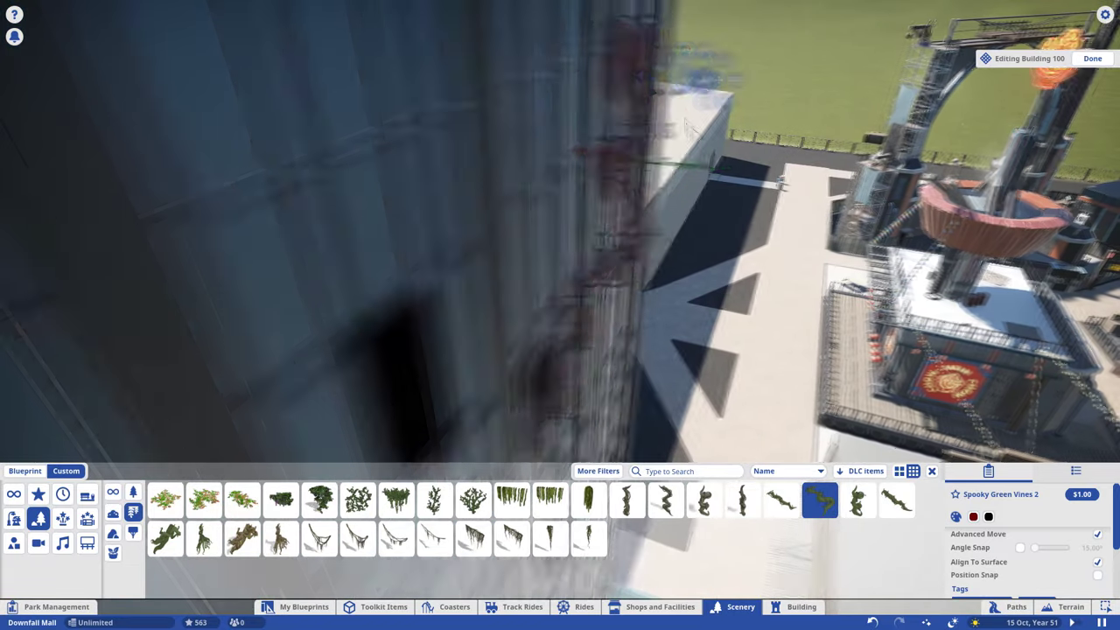
- Branch red-coloured vine pieces, including Spooky Green Vines 1, across the tower's broken glass facade
left_click(781, 500)
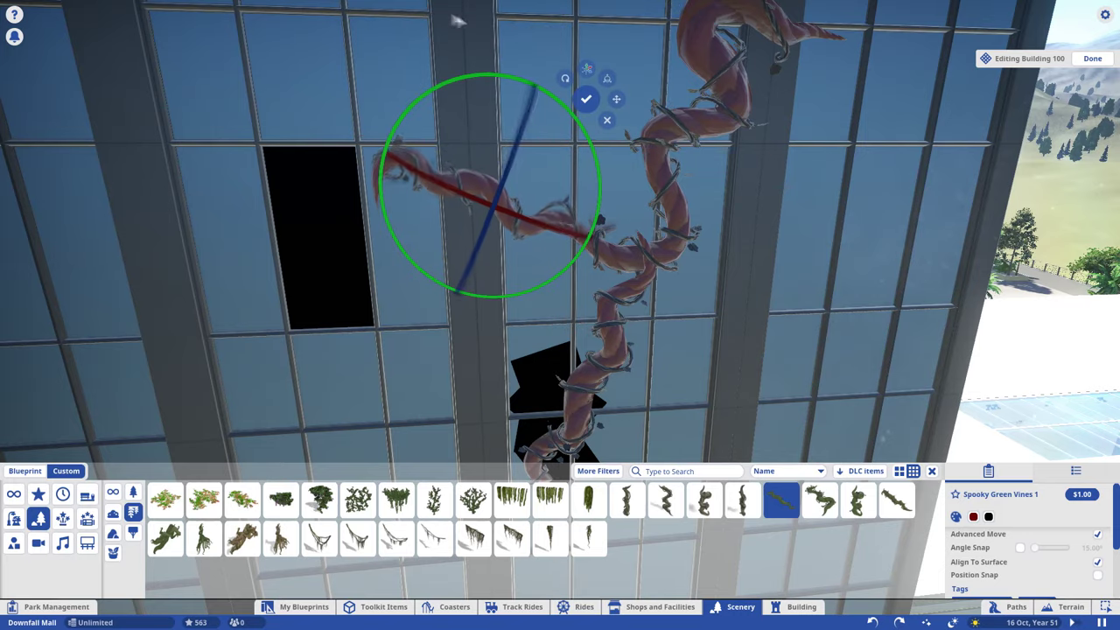
left_click(896, 499)
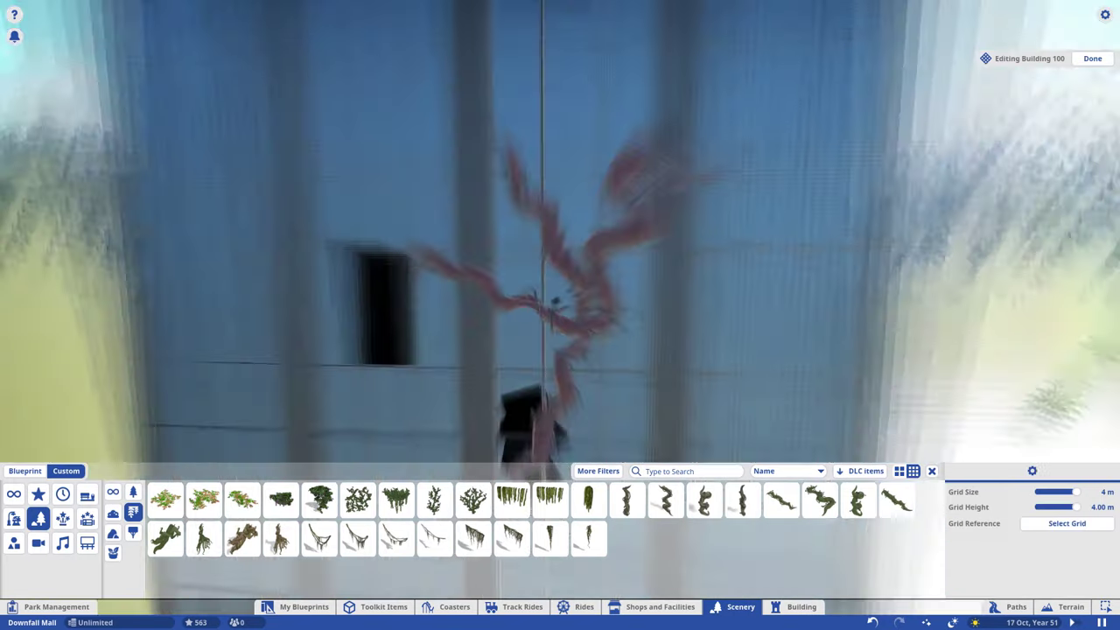
left_click(782, 500)
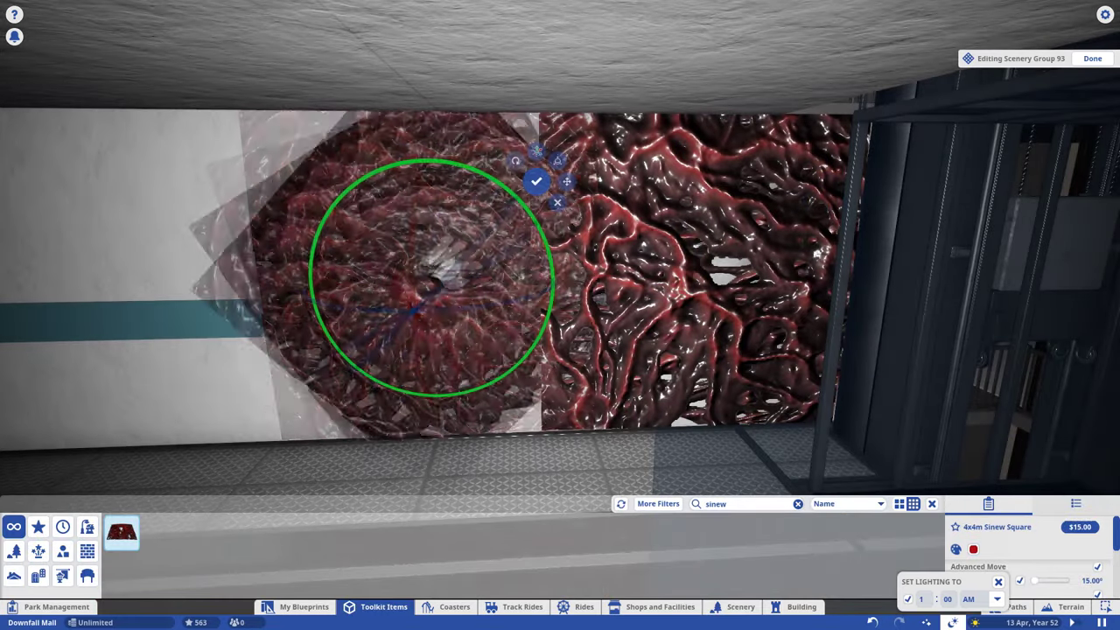
- Cover the lift corridor's side walls with rotated 4x4m Sinew Square pieces
left_click_drag(306, 287, 271, 297)
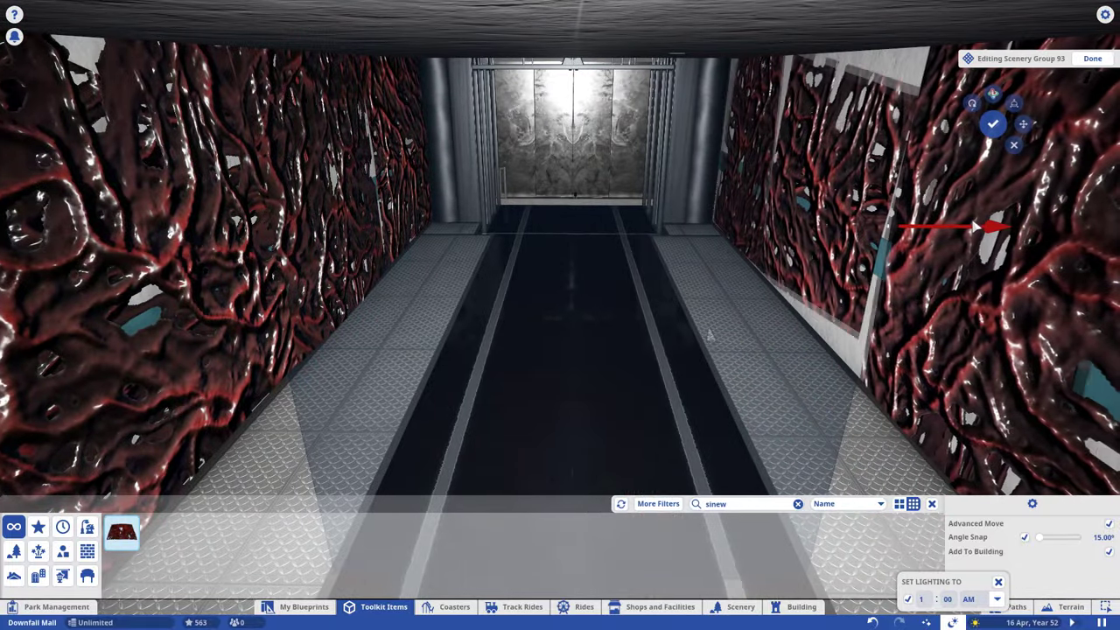
left_click_drag(974, 226, 970, 228)
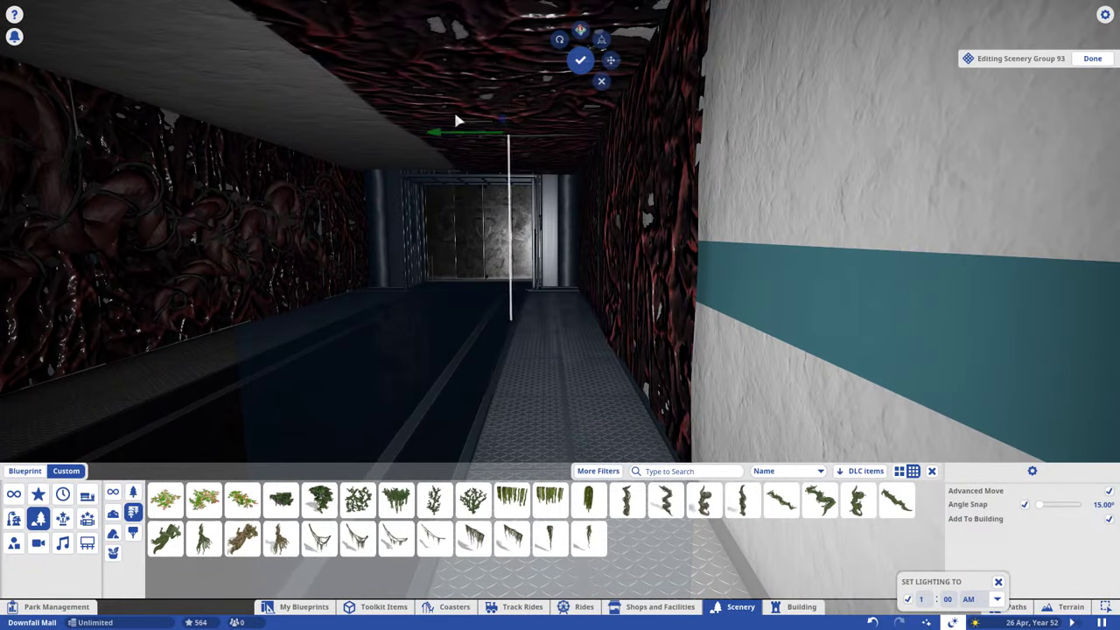
- Arrange thick red vines across the side wall and ceiling of the sinew-covered corridor
key("q")
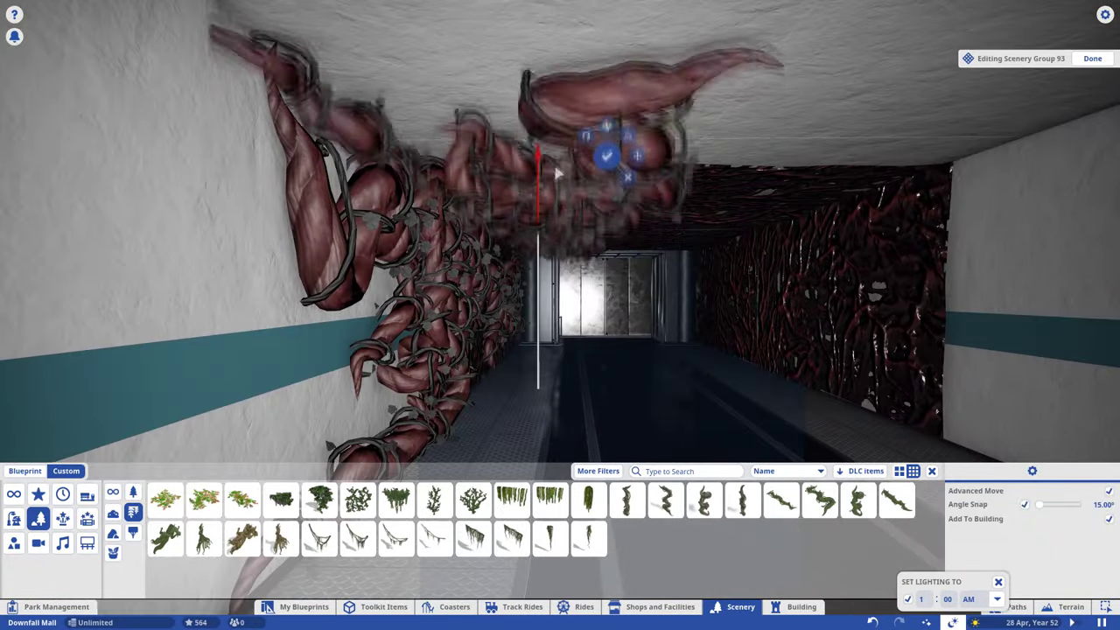
key("w")
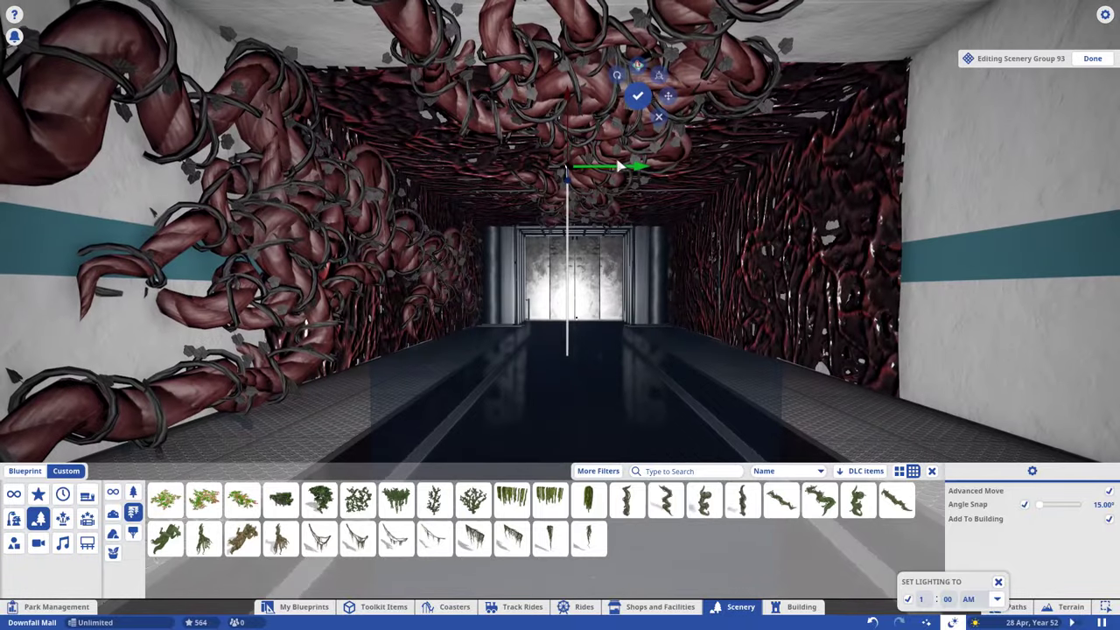
left_click_drag(620, 174, 744, 280)
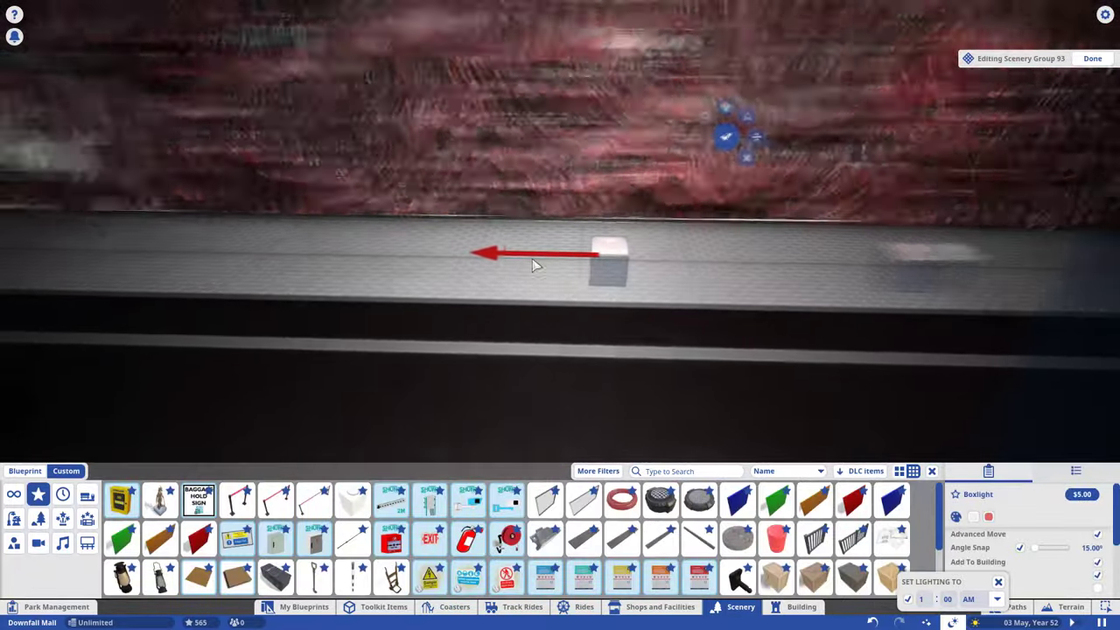
- Position Boxlights along the walkway at the foot of the sinew-covered wall
key("a")
key("a")
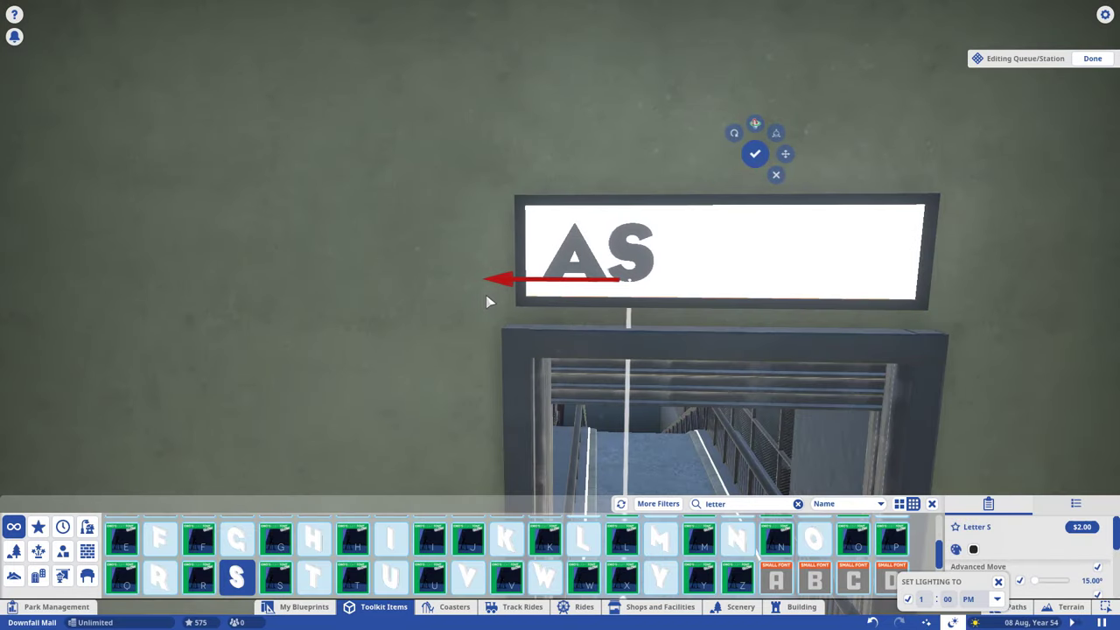
- Add the letters C, E and N after "AS" on the white sign above the station doorway
scroll(320, 541, "up", 3)
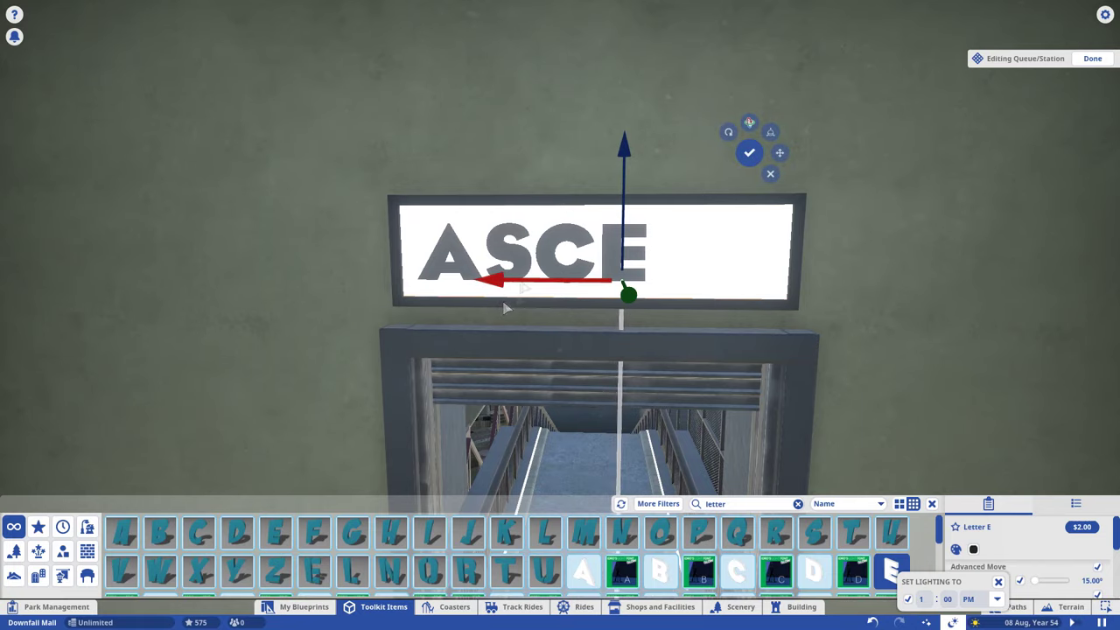
scroll(660, 541, "down", 3)
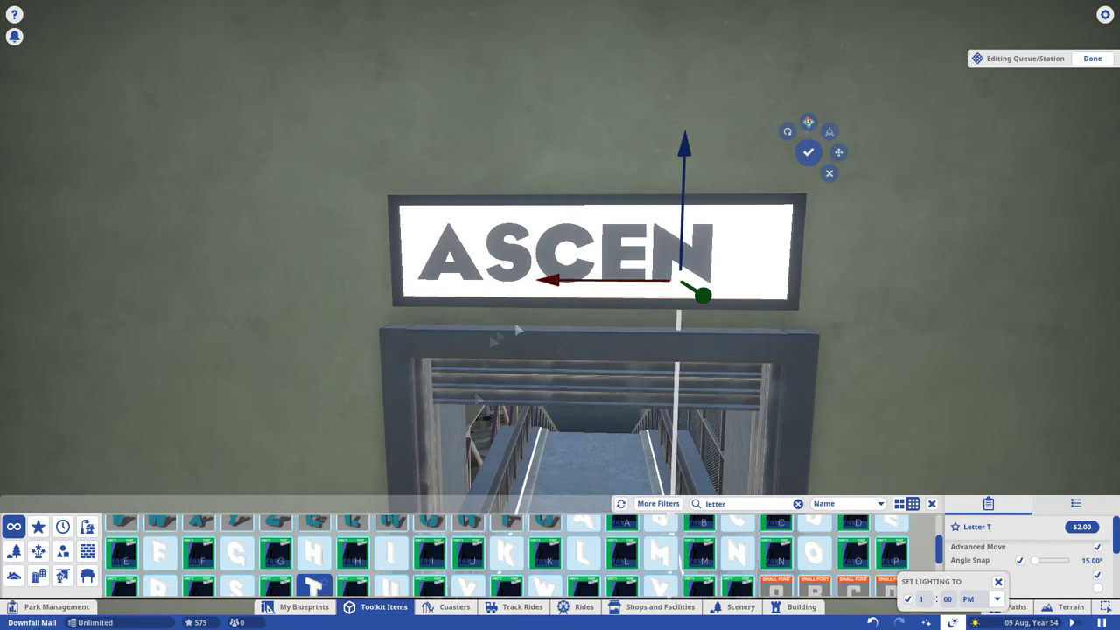